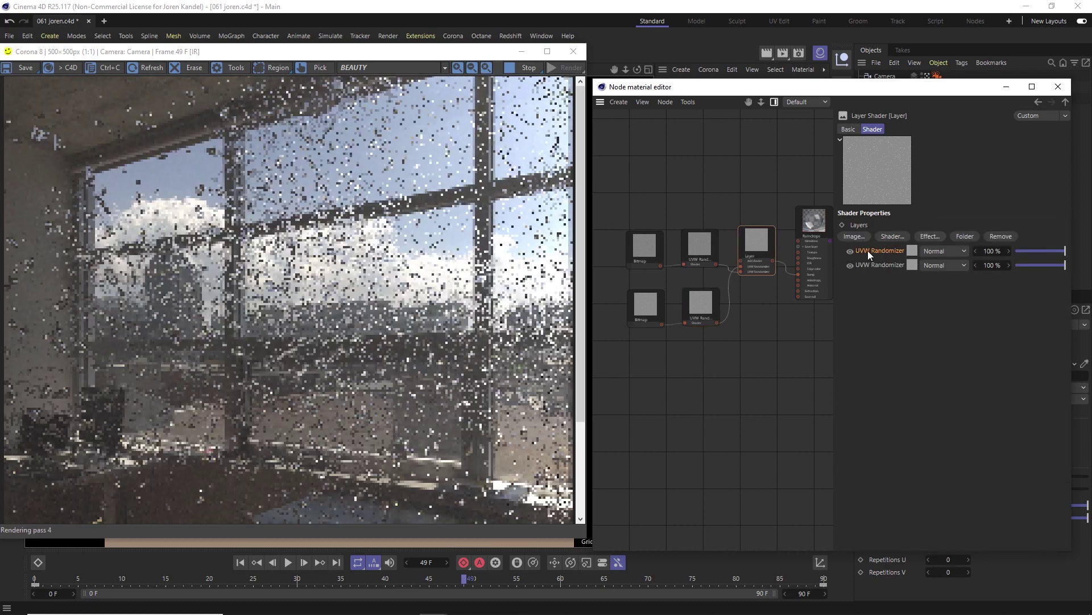
Show the attributes of a UVW Randomizer layer in the Raindrops Layer shader's list.
{"action": "double_click", "coordinate": [869, 251]}
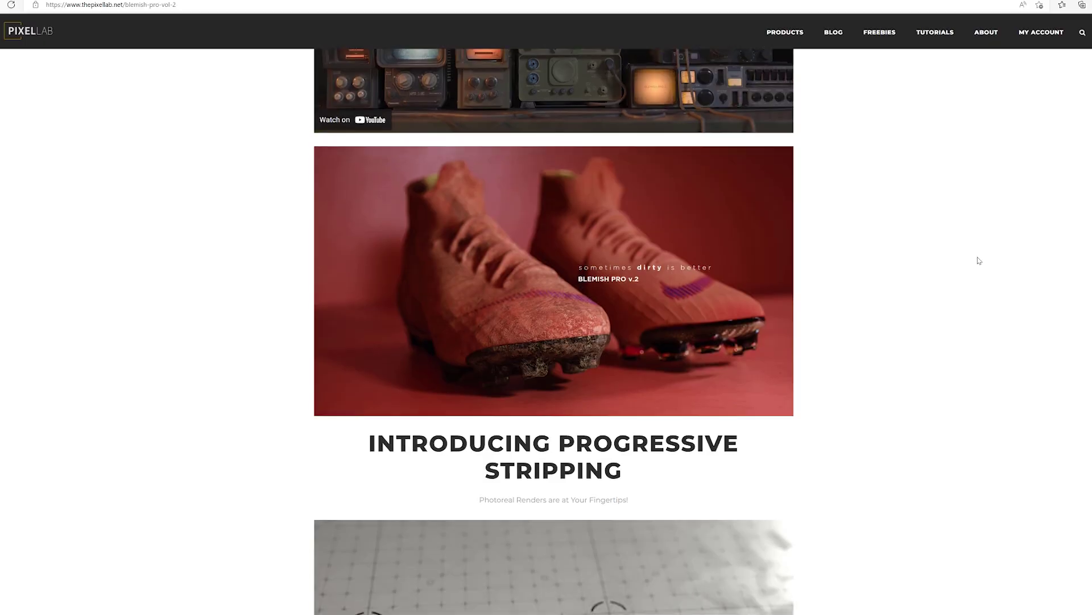
{"action": "scroll", "coordinate": [979, 260], "scroll_direction": "down", "scroll_amount": 12}
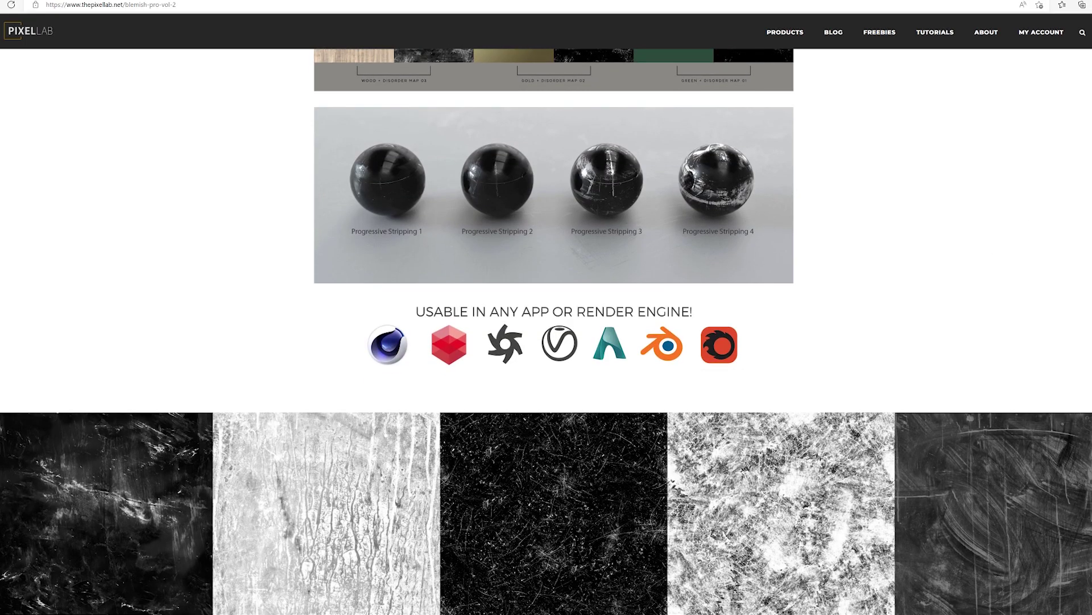
{"action": "scroll", "coordinate": [547, 330], "scroll_direction": "down", "scroll_amount": 15}
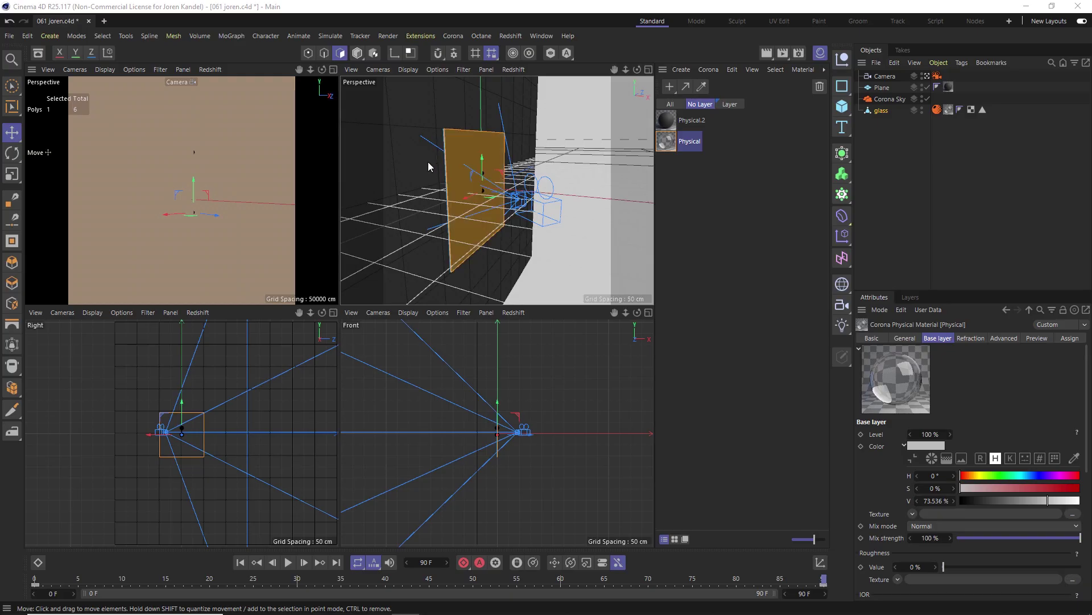
Orbit around the orange window plane, maximize the camera view, and duplicate the Physical material as Physical.4.
{"action": "scroll", "coordinate": [428, 166], "scroll_direction": "up", "scroll_amount": 3}
{"action": "left_click_drag", "start_coordinate": [626, 70], "coordinate": [631, 69]}
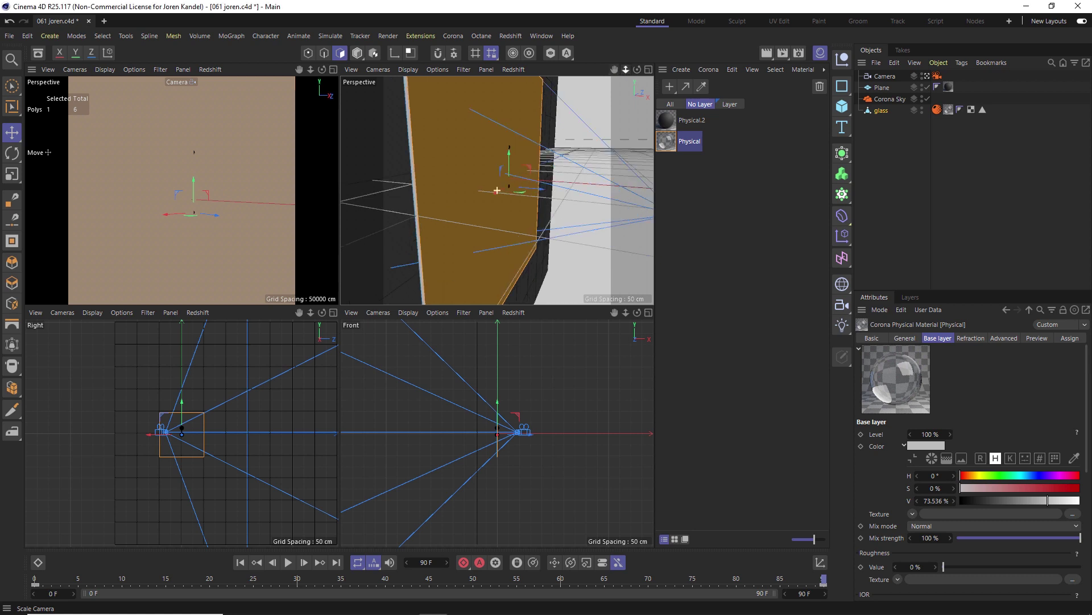
{"action": "mouse_move", "coordinate": [496, 190]}
{"action": "left_mouse_down", "text": "alt"}
{"action": "mouse_move", "coordinate": [421, 170]}
{"action": "mouse_move", "coordinate": [480, 178]}
{"action": "left_mouse_up", "text": "alt"}
{"action": "scroll", "coordinate": [534, 159], "scroll_direction": "down", "scroll_amount": 5}
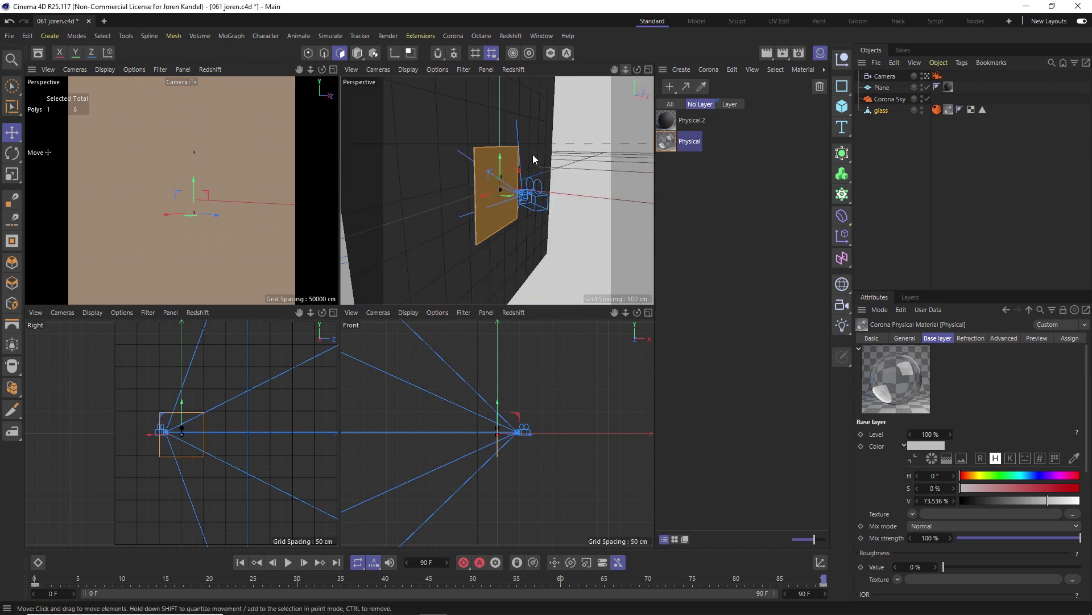
{"action": "scroll", "coordinate": [472, 146], "scroll_direction": "up", "scroll_amount": 5}
{"action": "left_click_drag", "start_coordinate": [466, 196], "coordinate": [487, 168], "text": "alt"}
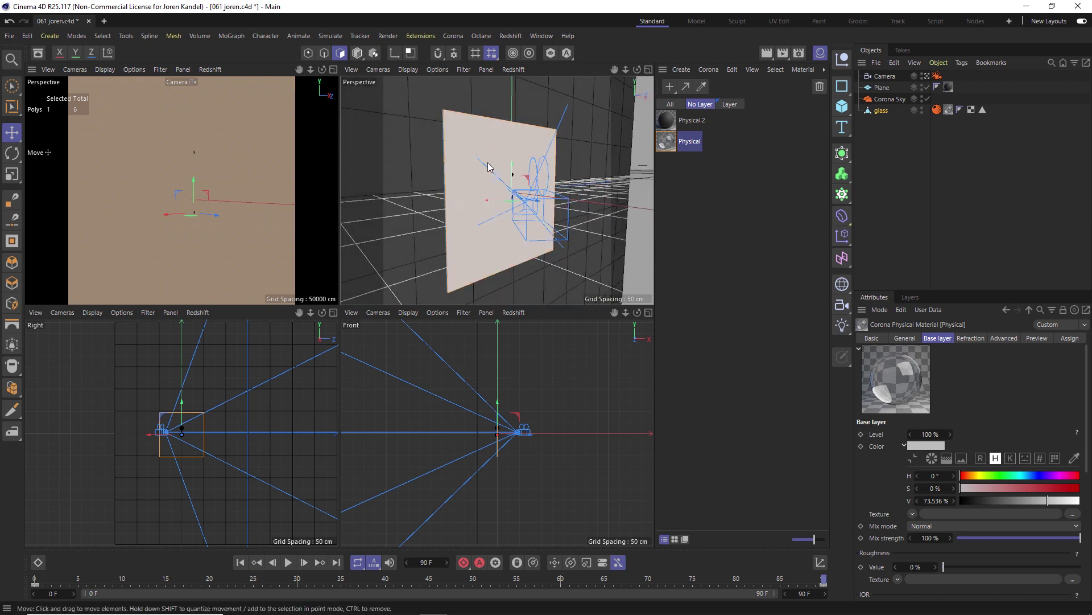
{"action": "key", "text": "F1"}
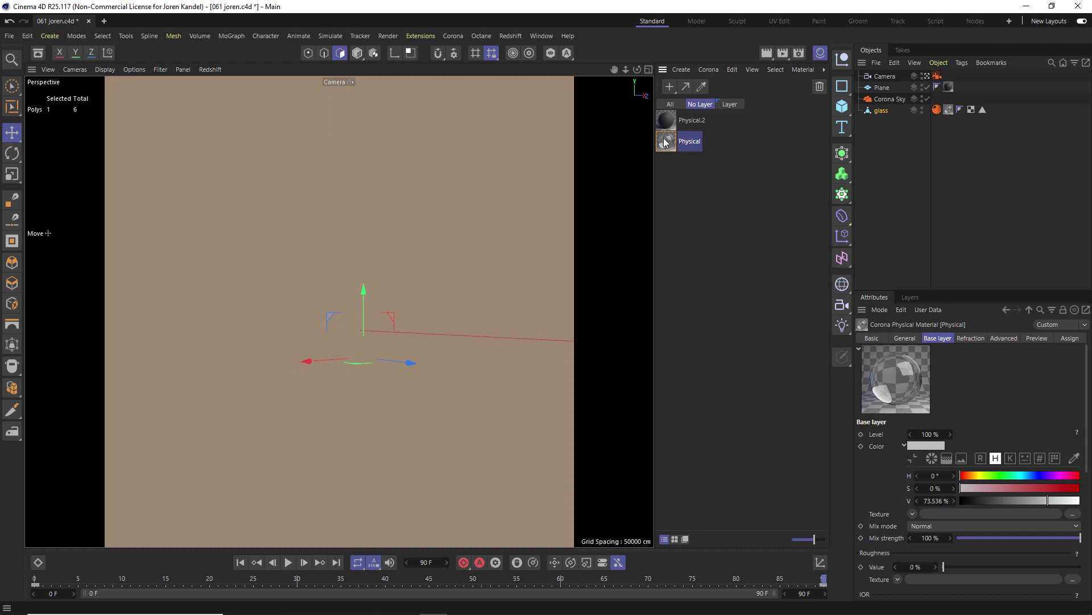
{"action": "left_click_drag", "start_coordinate": [679, 183], "coordinate": [680, 181], "text": "ctrl"}
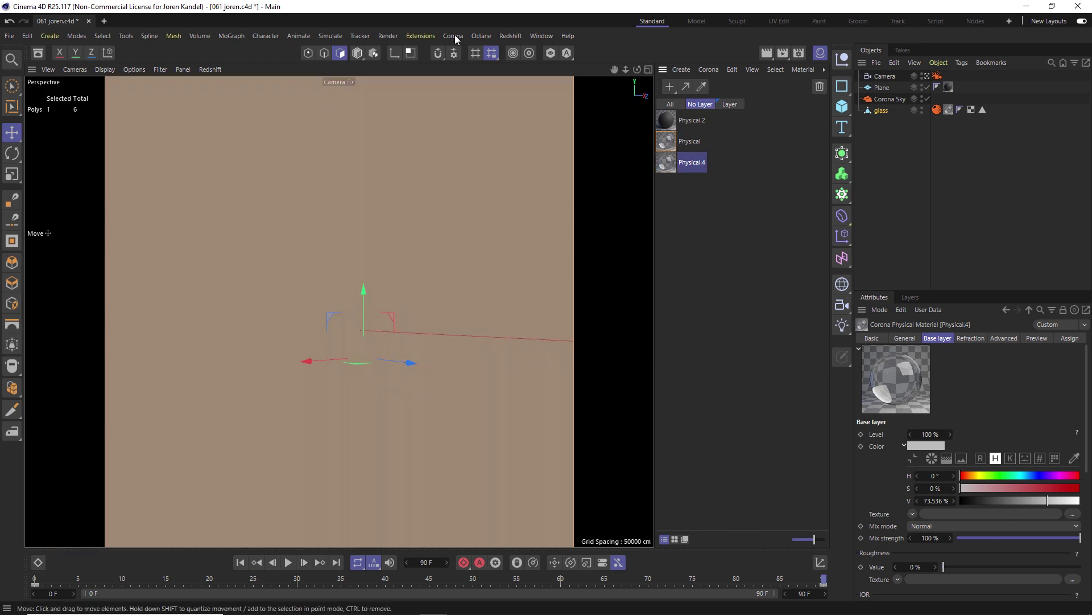
Open the Corona Node material editor.
{"action": "left_click", "coordinate": [453, 35]}
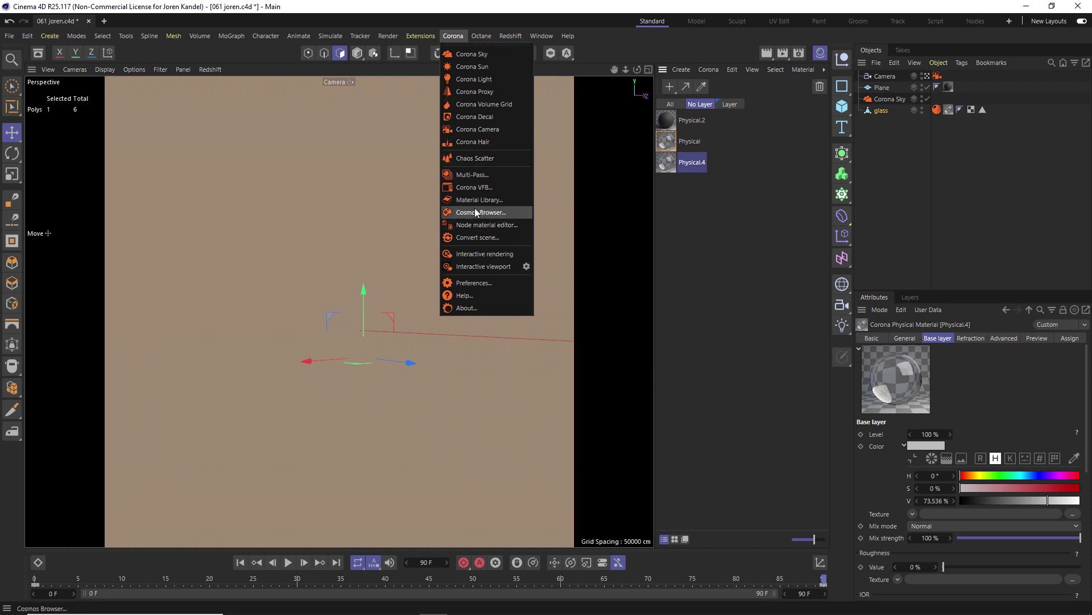
{"action": "left_click", "coordinate": [486, 225]}
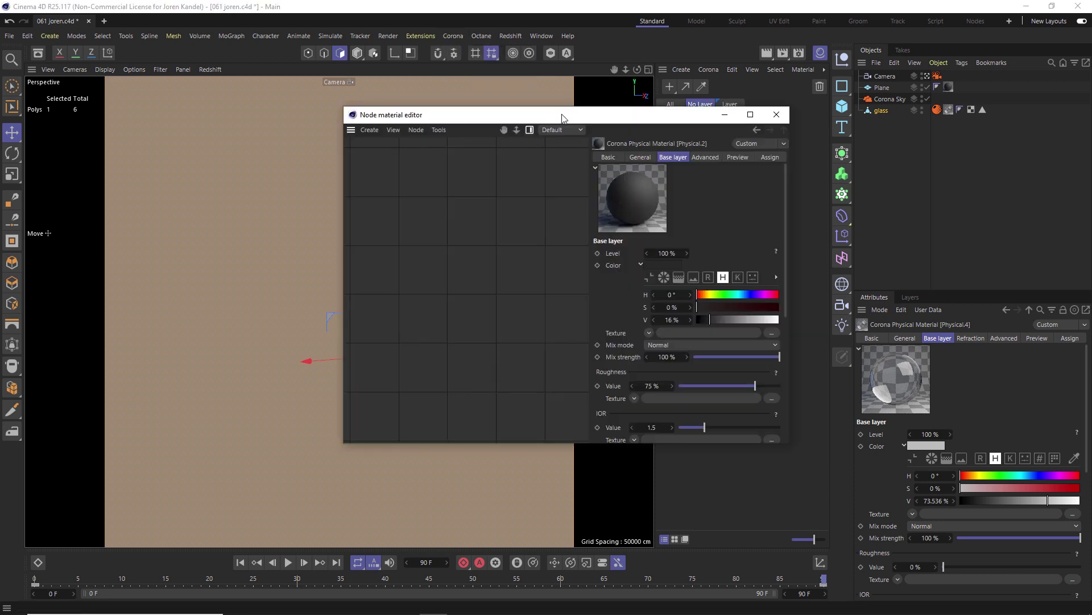
{"action": "left_click_drag", "start_coordinate": [562, 118], "coordinate": [423, 189]}
Rename the copied material Physical.4 to 'Raindrops'.
{"action": "double_click", "coordinate": [694, 163]}
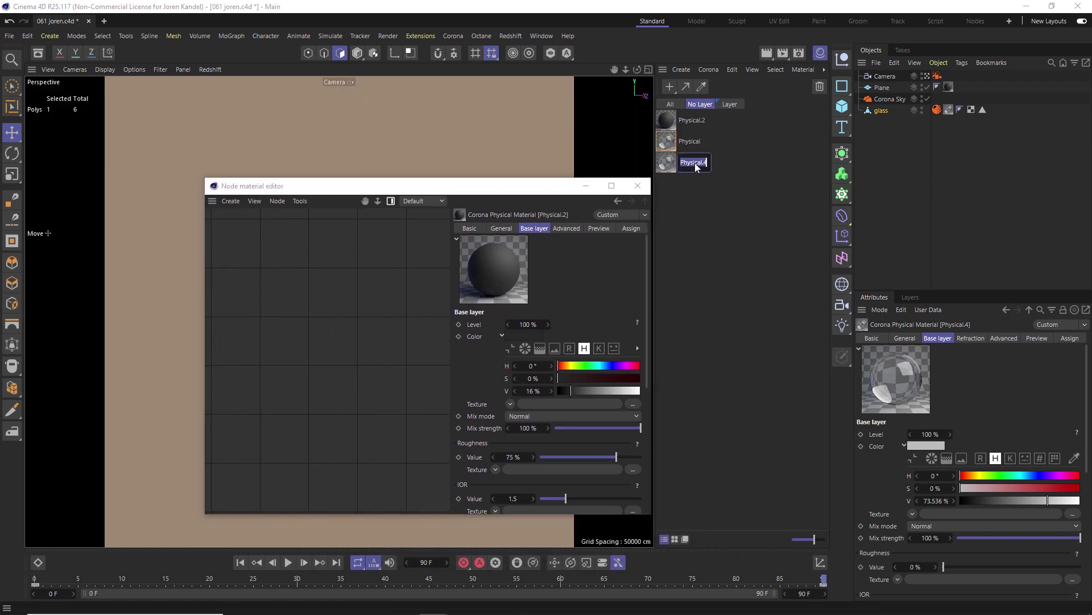
{"action": "type", "text": "Raindrops"}
{"action": "key", "text": "Return"}
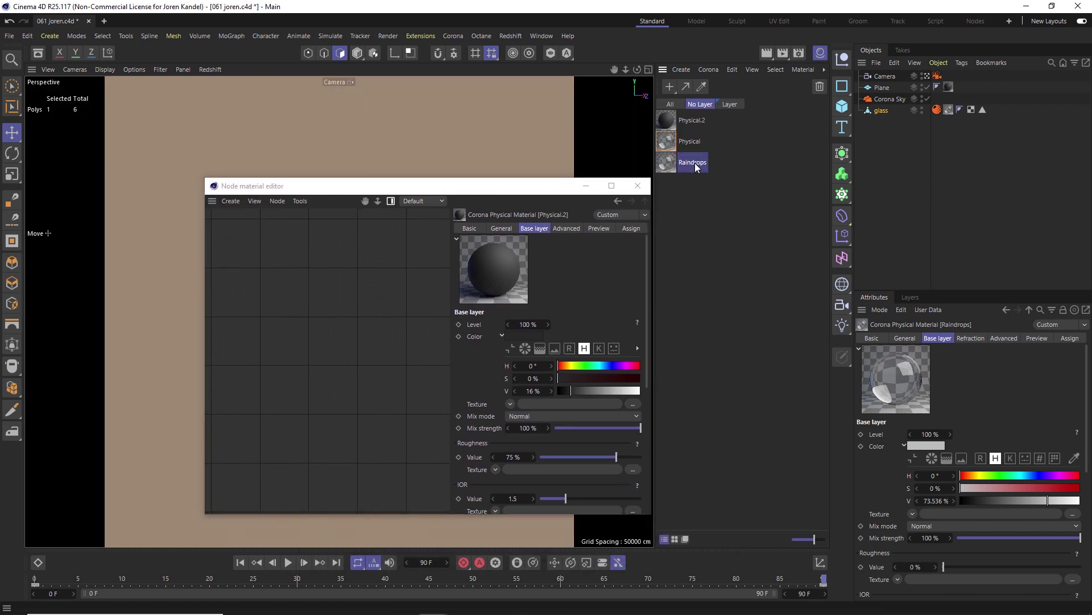
Add the Raindrops material as a node in the node editor.
{"action": "left_click_drag", "start_coordinate": [291, 290], "coordinate": [418, 313]}
{"action": "left_click_drag", "start_coordinate": [578, 191], "coordinate": [747, 207]}
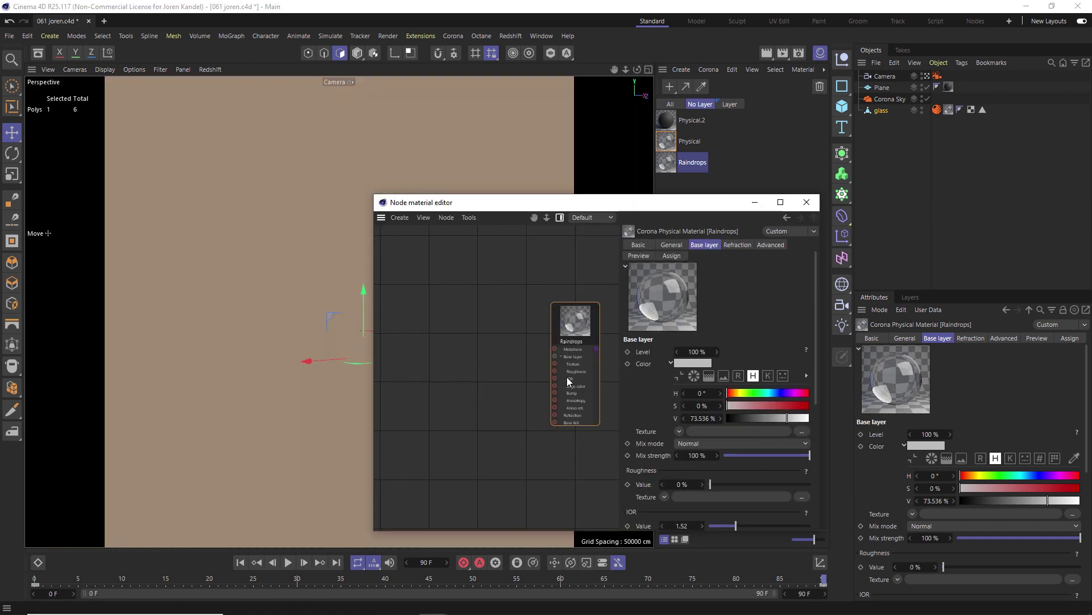
{"action": "right_click", "coordinate": [425, 326]}
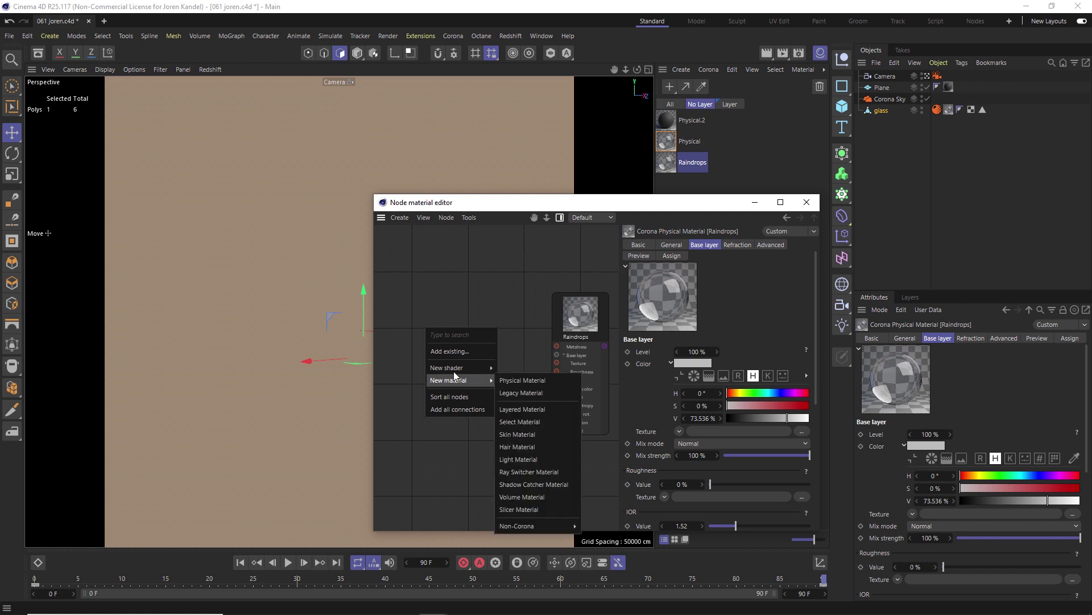
Add a Corona Bitmap node loaded with WaterDrops_01, keeping the image at its original location.
{"action": "mouse_move", "coordinate": [476, 367]}
{"action": "mouse_move", "coordinate": [524, 504]}
{"action": "mouse_move", "coordinate": [518, 532]}
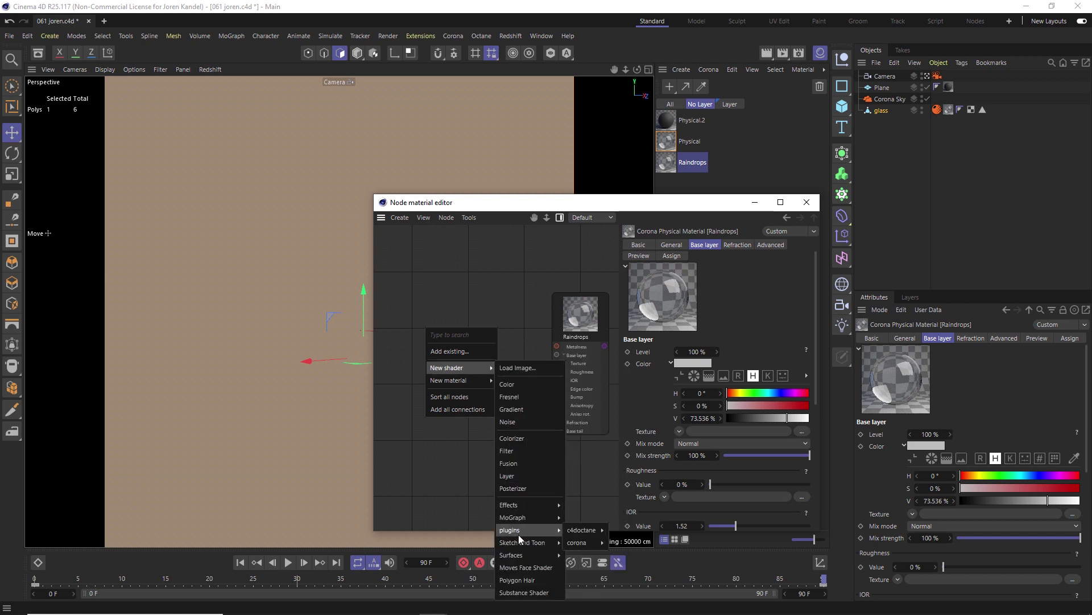
{"action": "mouse_move", "coordinate": [580, 541]}
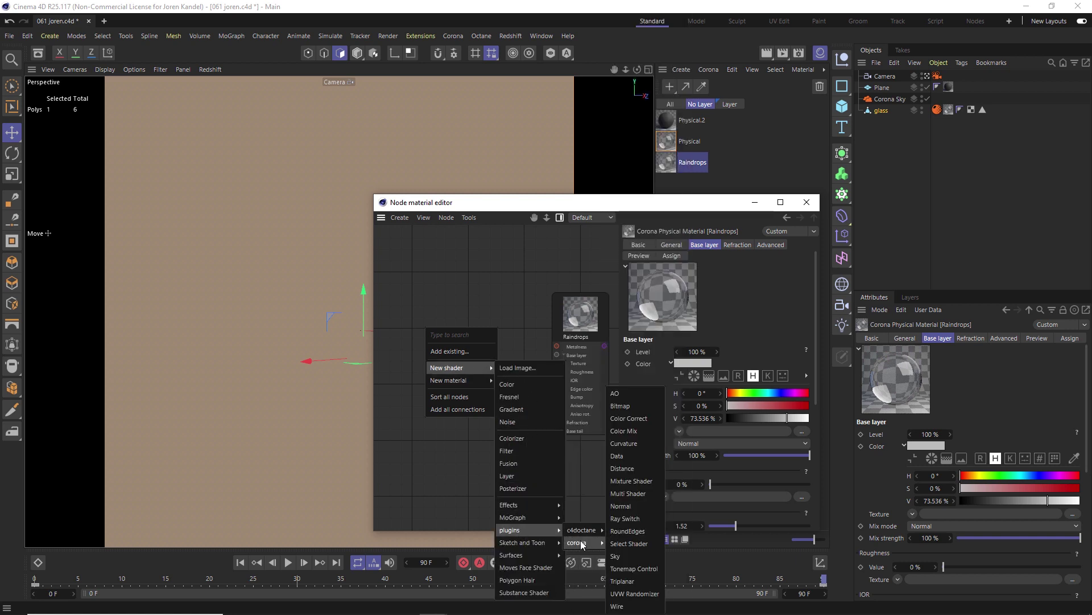
{"action": "left_click", "coordinate": [634, 406]}
{"action": "left_click", "coordinate": [809, 352]}
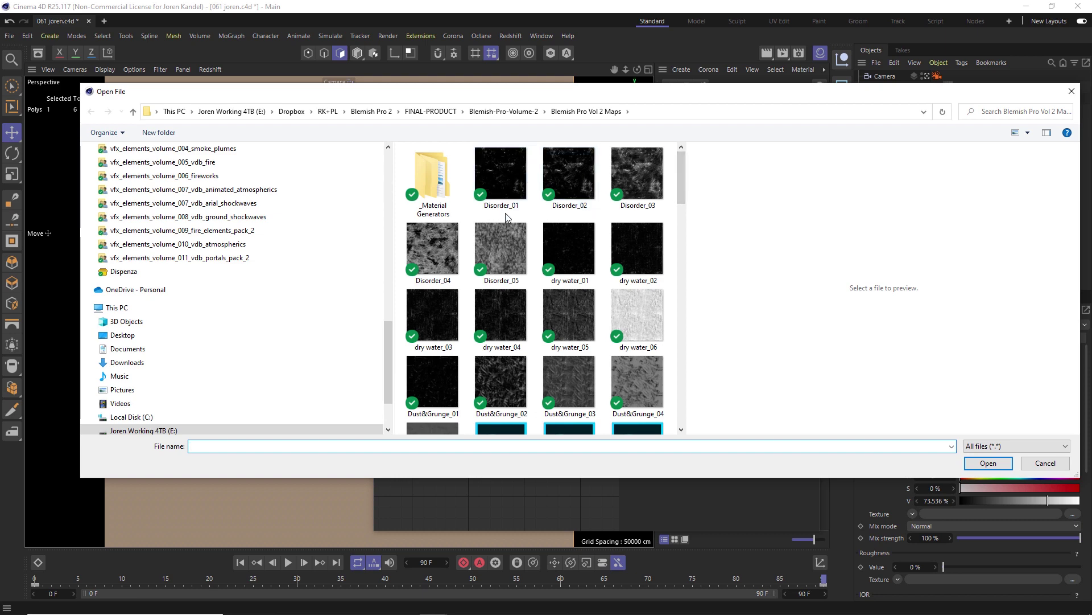
{"action": "left_click_drag", "start_coordinate": [681, 174], "coordinate": [688, 409]}
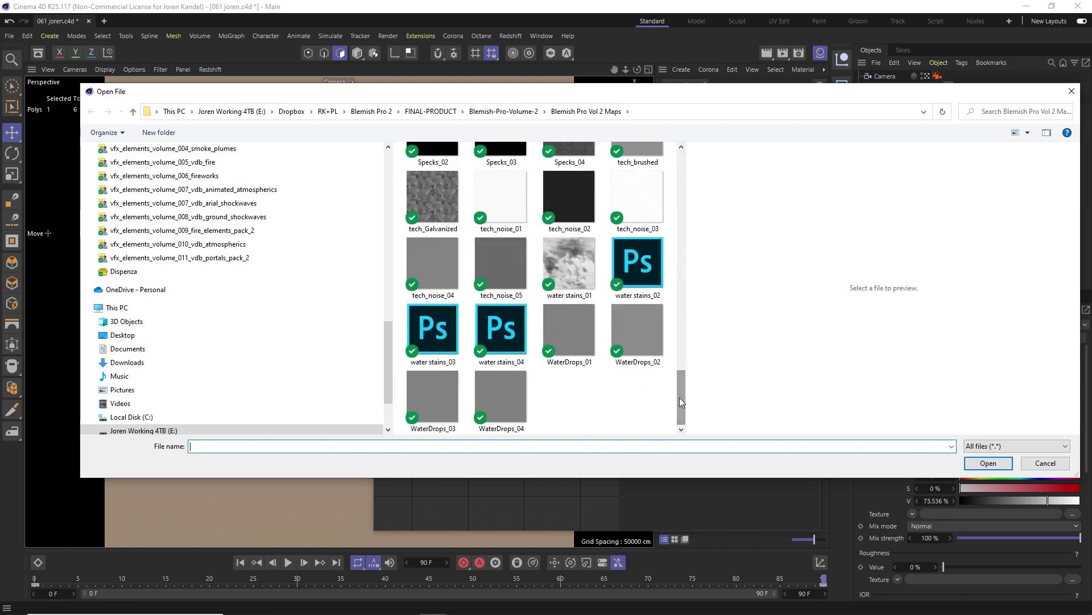
{"action": "left_click", "coordinate": [582, 344]}
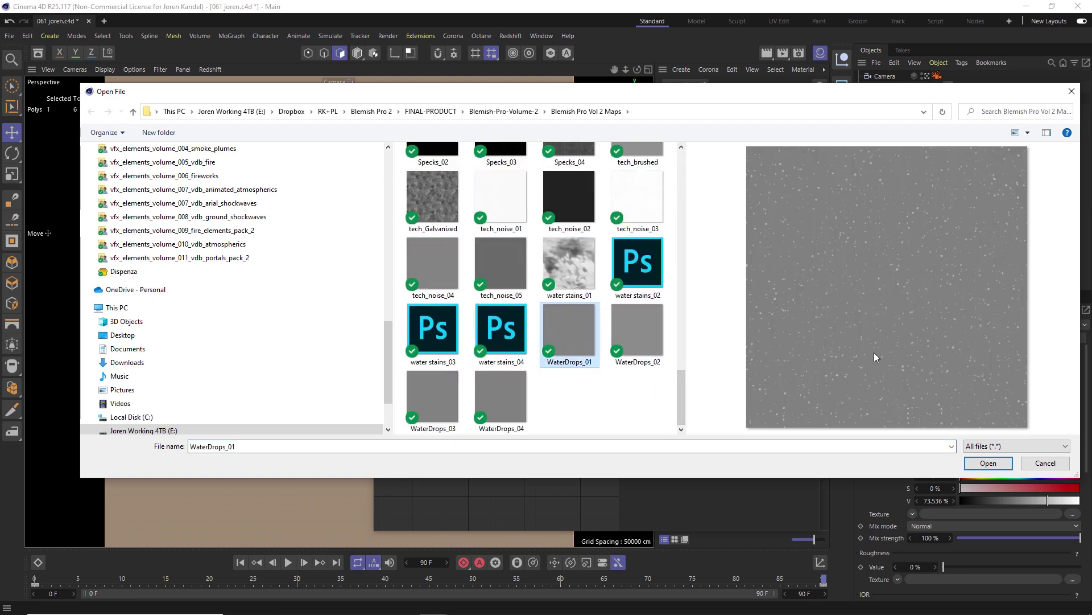
{"action": "left_click", "coordinate": [988, 462]}
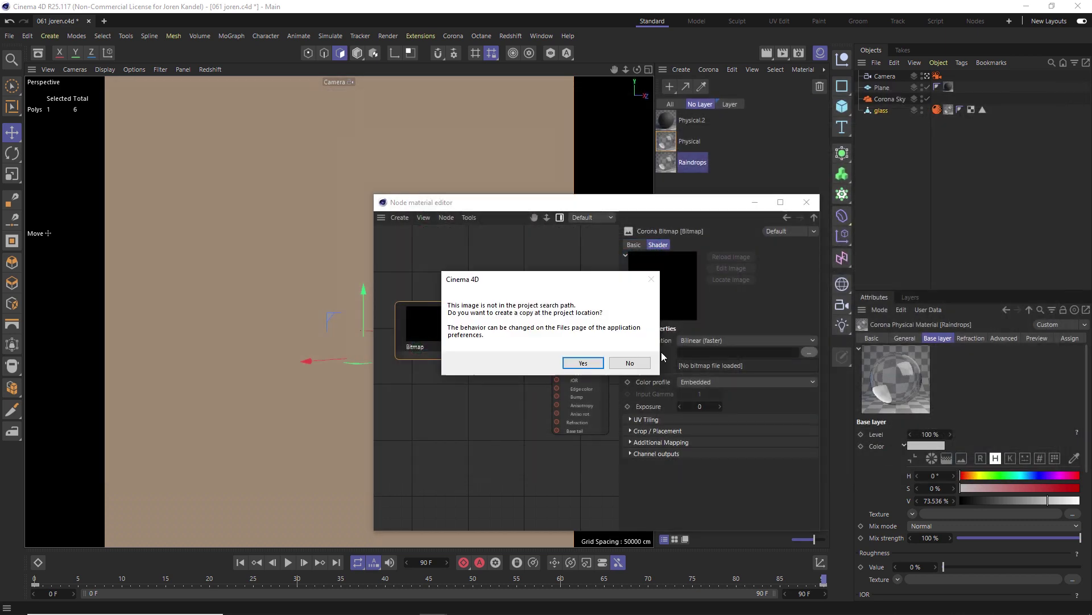
{"action": "left_click", "coordinate": [632, 364]}
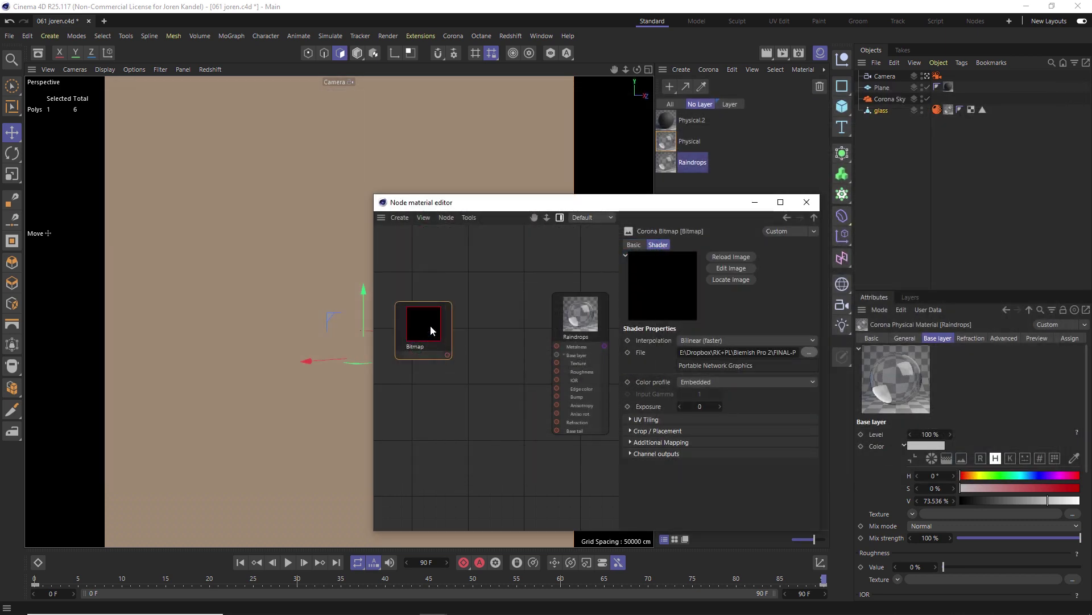
Wire the WaterDrops_01 Bitmap into the Raindrops Bump port and drag Raindrops onto the glass pane.
{"action": "left_click_drag", "start_coordinate": [448, 355], "coordinate": [557, 397]}
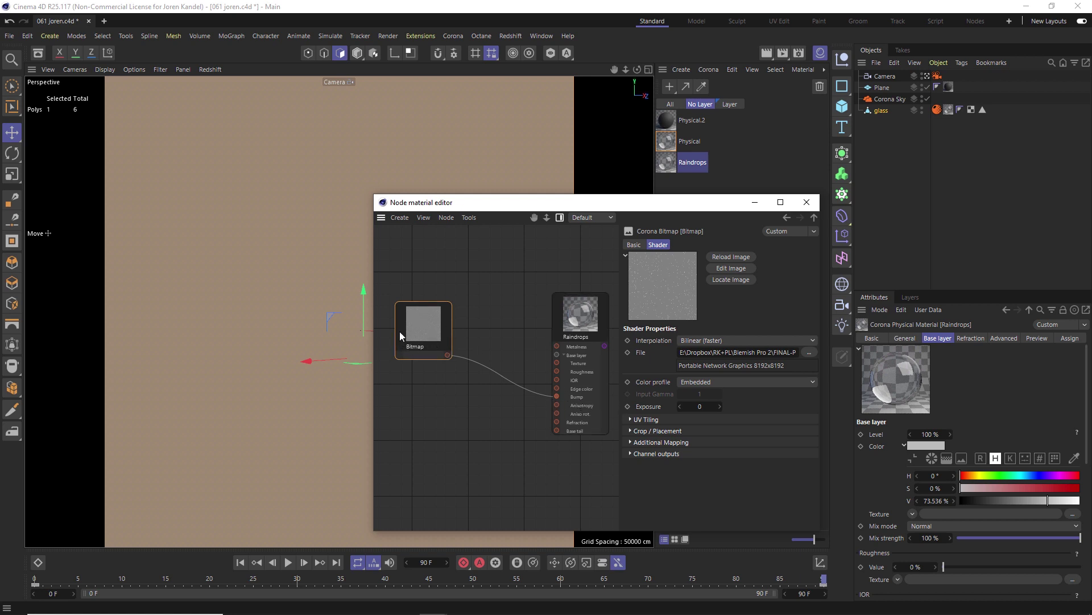
{"action": "left_click", "coordinate": [569, 232]}
{"action": "middle_click", "coordinate": [513, 143]}
{"action": "left_click_drag", "start_coordinate": [512, 202], "coordinate": [121, 306]}
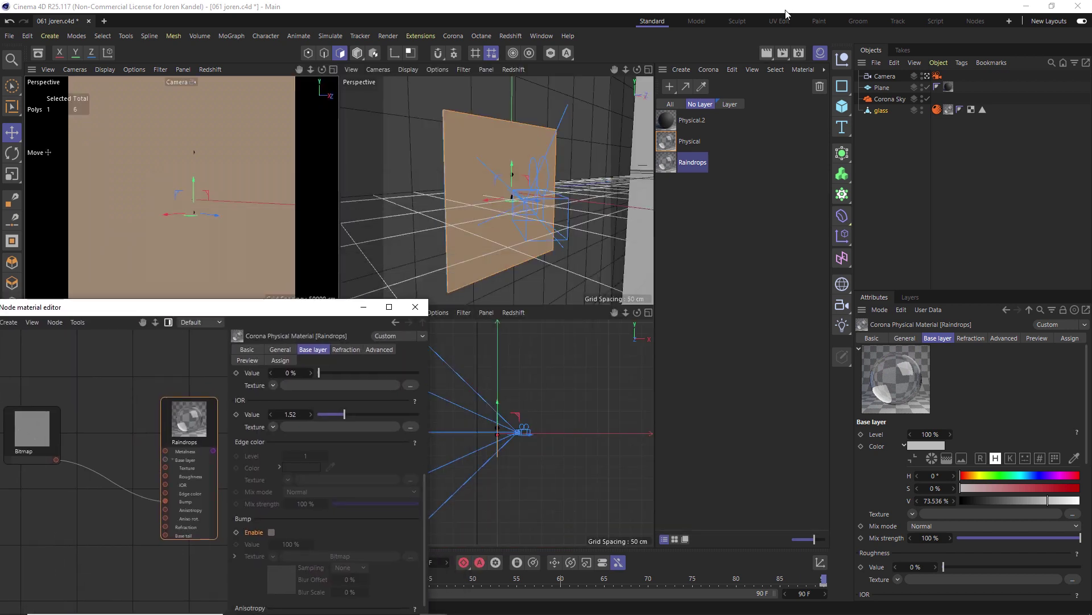
{"action": "left_click_drag", "start_coordinate": [667, 164], "coordinate": [475, 158]}
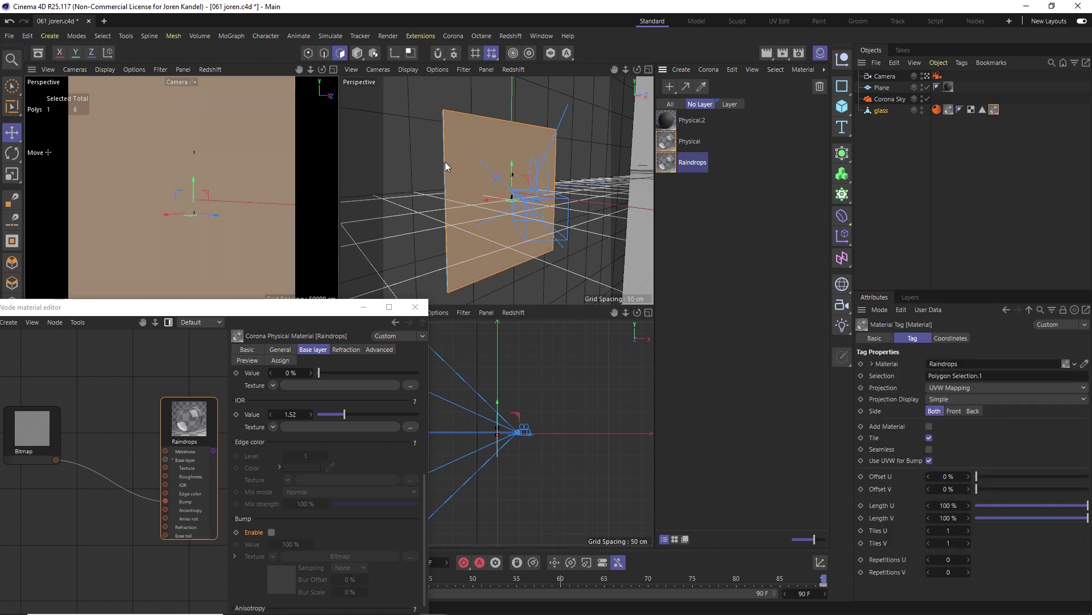
{"action": "left_click", "coordinate": [334, 69]}
{"action": "left_click_drag", "start_coordinate": [198, 307], "coordinate": [817, 233]}
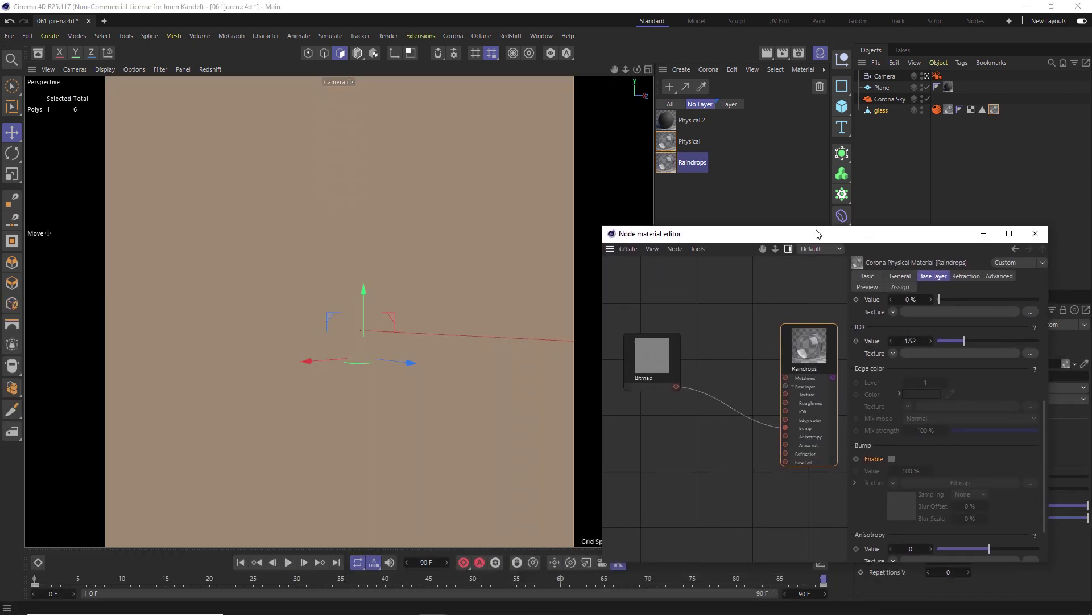
Start a Corona interactive render of the camera view.
{"action": "left_click", "coordinate": [418, 35]}
{"action": "mouse_move", "coordinate": [454, 35]}
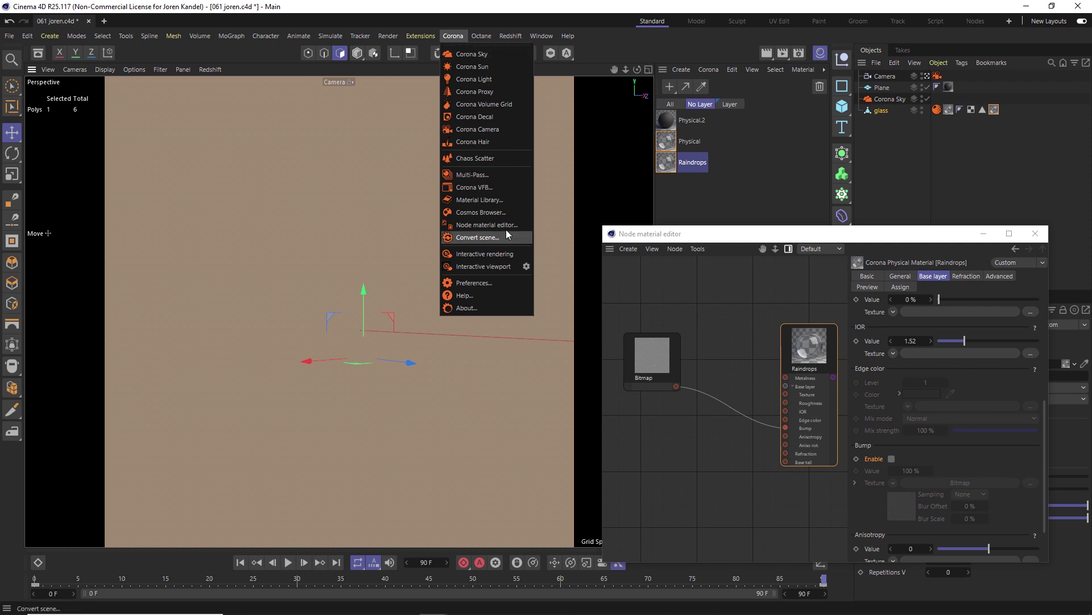
{"action": "left_click", "coordinate": [473, 254]}
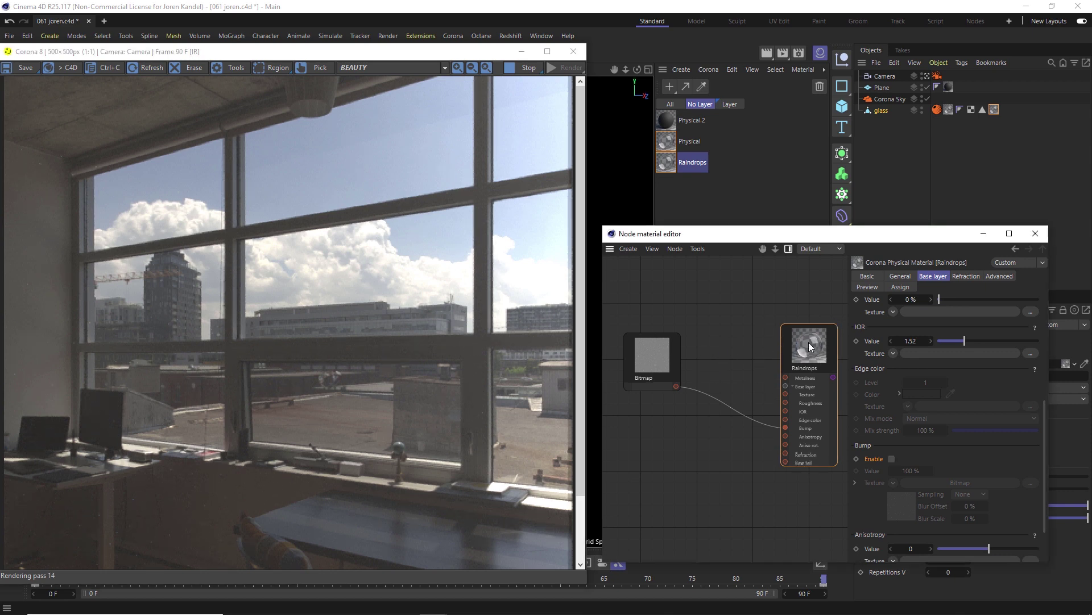
Enable Bump in the Raindrops Base layer so drops appear on the window.
{"action": "mouse_move", "coordinate": [1043, 415]}
{"action": "left_mouse_down"}
{"action": "mouse_move", "coordinate": [1037, 312]}
{"action": "mouse_move", "coordinate": [1043, 434]}
{"action": "left_mouse_up"}
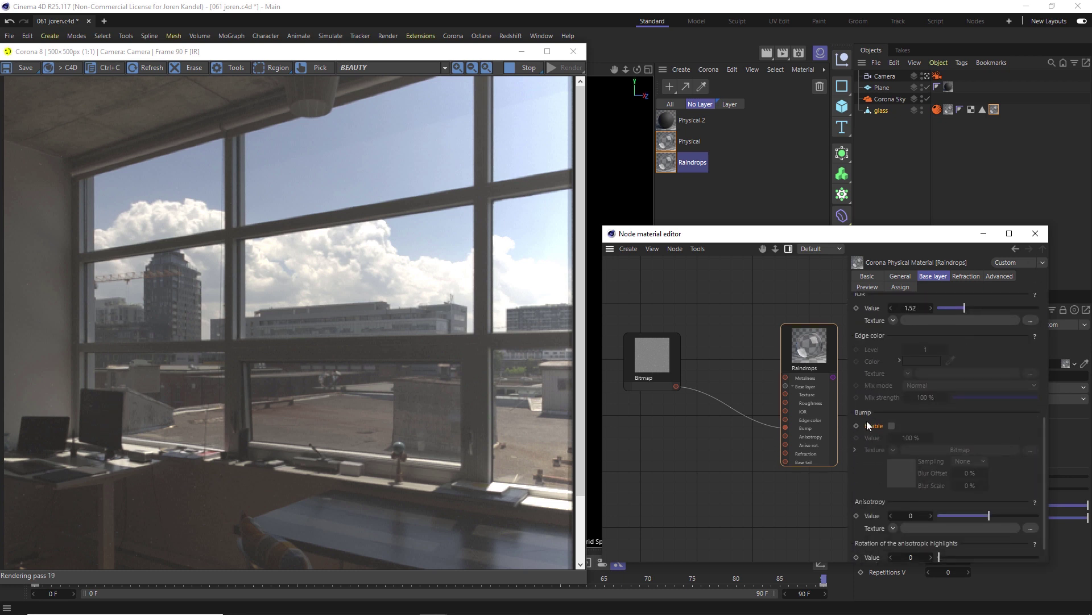
{"action": "left_click", "coordinate": [892, 425]}
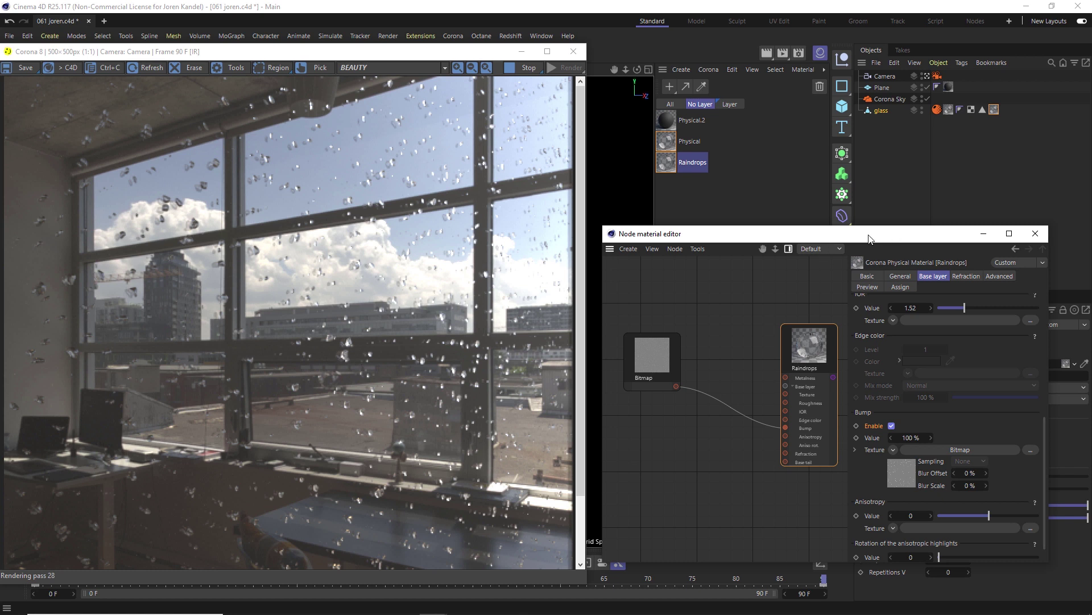
{"action": "left_click_drag", "start_coordinate": [823, 239], "coordinate": [531, 175]}
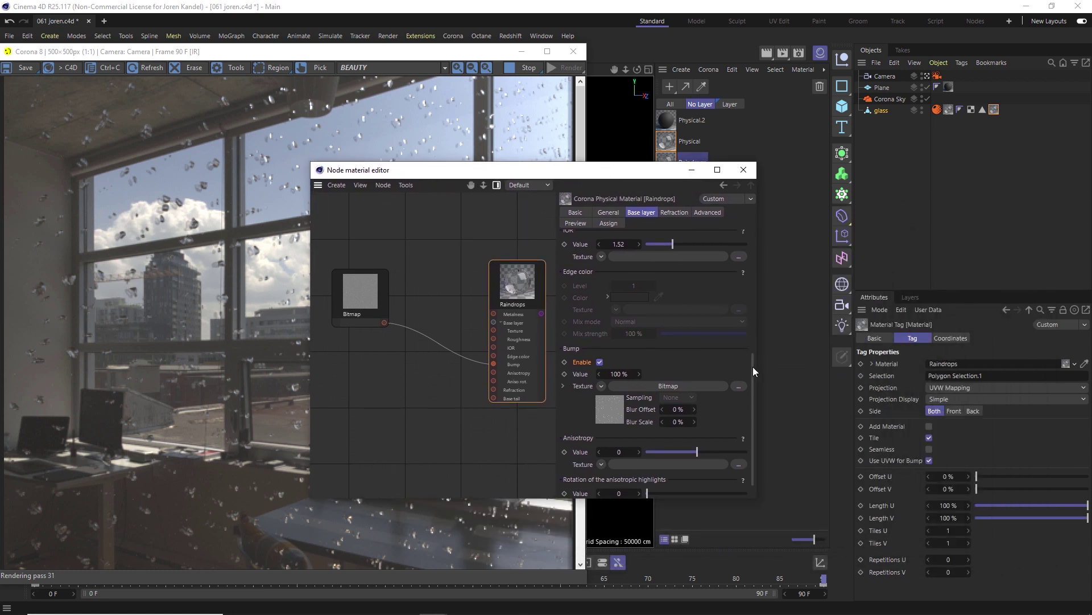
Uncheck Visible in reflections on the Raindrops material's Advanced tab.
{"action": "left_click_drag", "start_coordinate": [753, 367], "coordinate": [756, 186]}
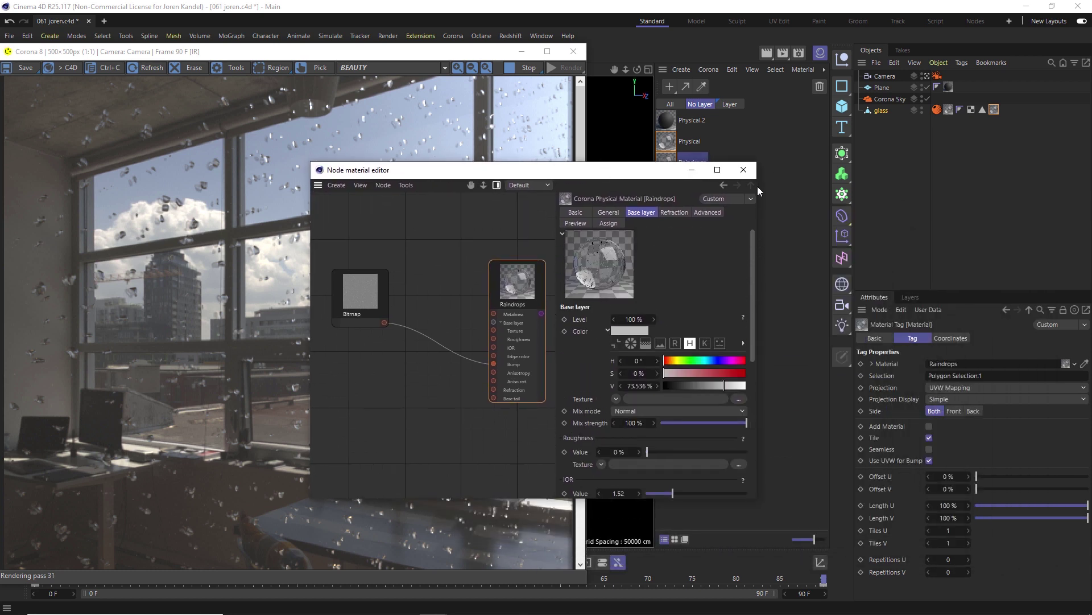
{"action": "left_click", "coordinate": [707, 214]}
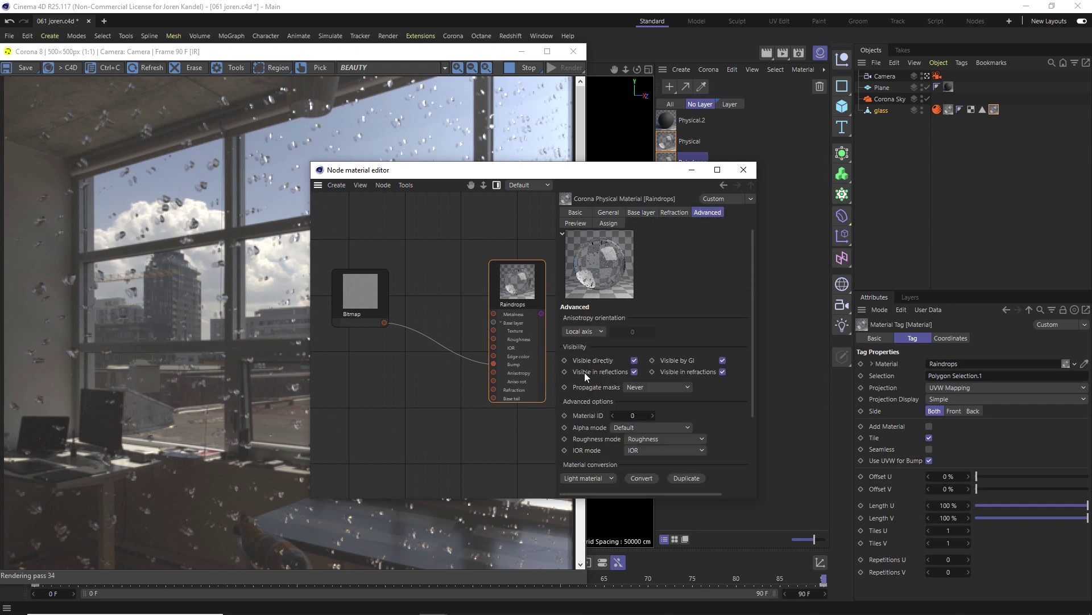
{"action": "left_click", "coordinate": [634, 372]}
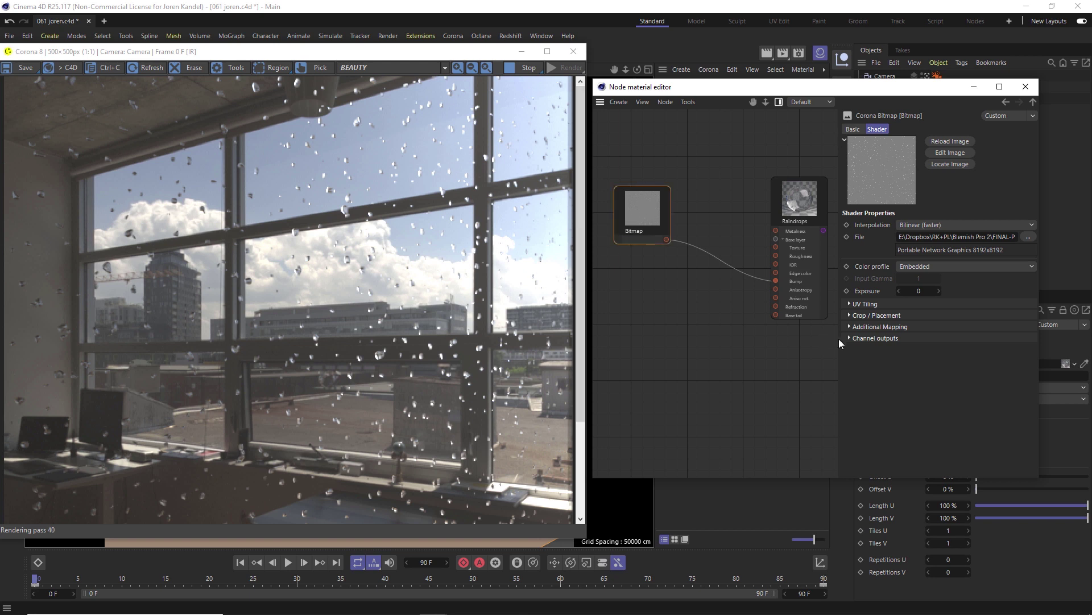
At frame 90, set the WaterDrops_01 bitmap's Additional Mapping Offset V to 50%.
{"action": "left_click", "coordinate": [873, 328]}
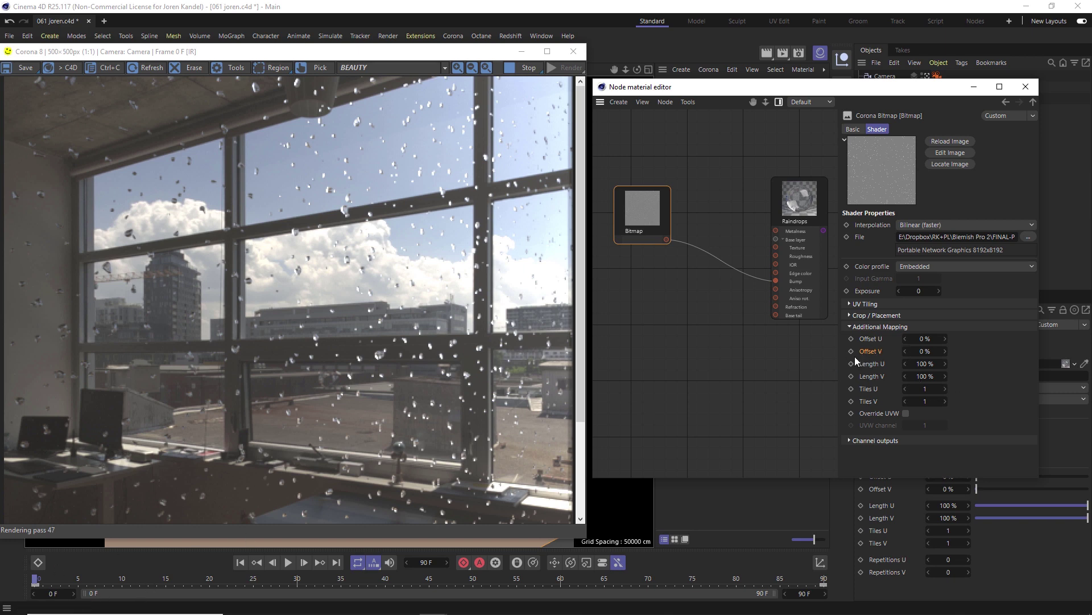
{"action": "left_click", "coordinate": [823, 581]}
{"action": "left_click", "coordinate": [922, 350]}
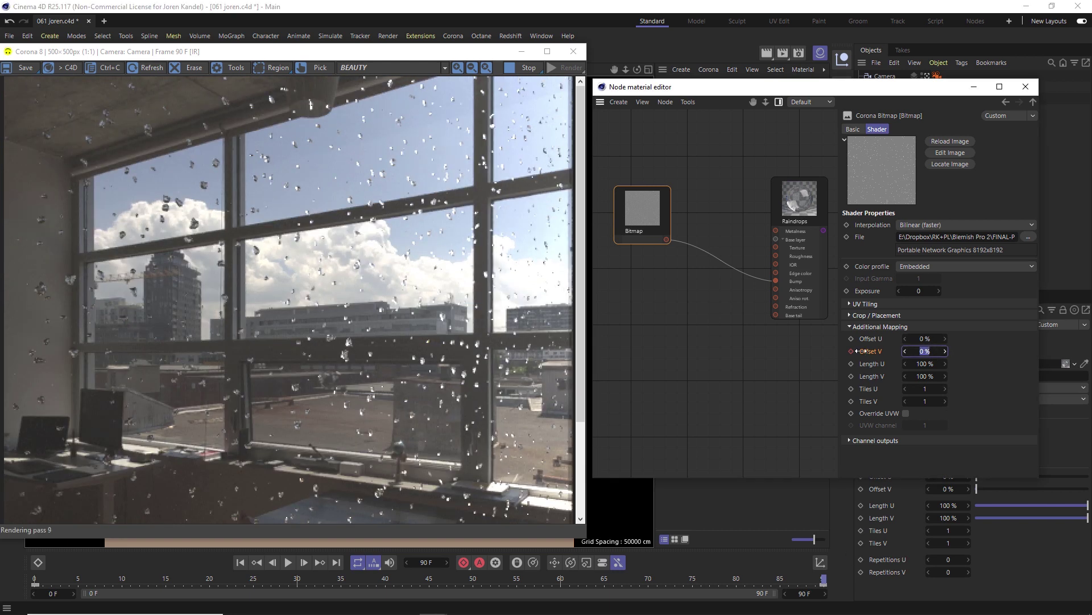
{"action": "type", "text": "50"}
{"action": "key", "text": "Return"}
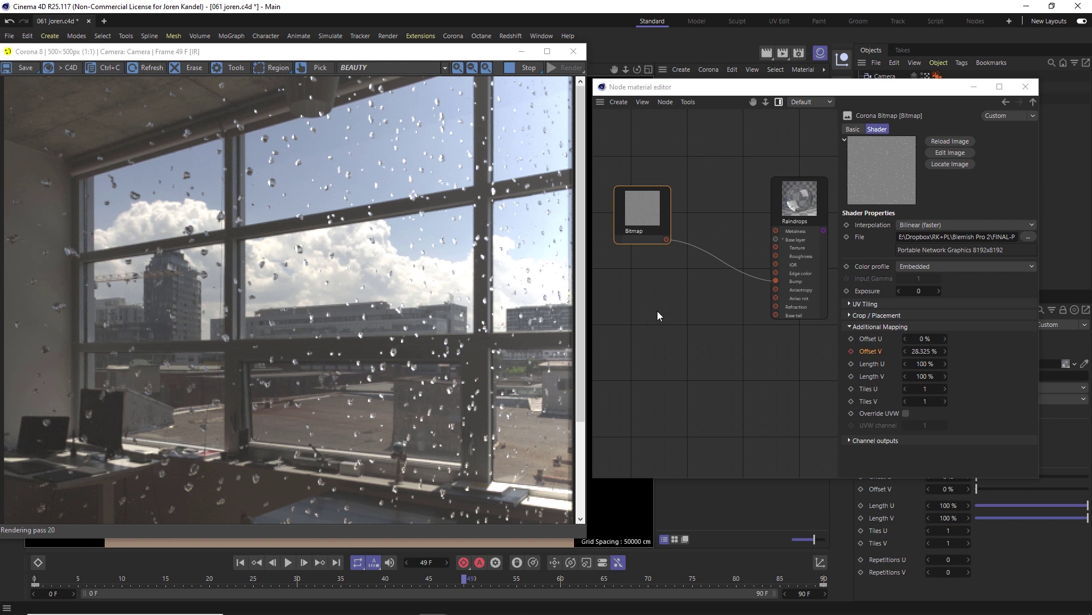
{"action": "left_click_drag", "start_coordinate": [638, 204], "coordinate": [627, 241]}
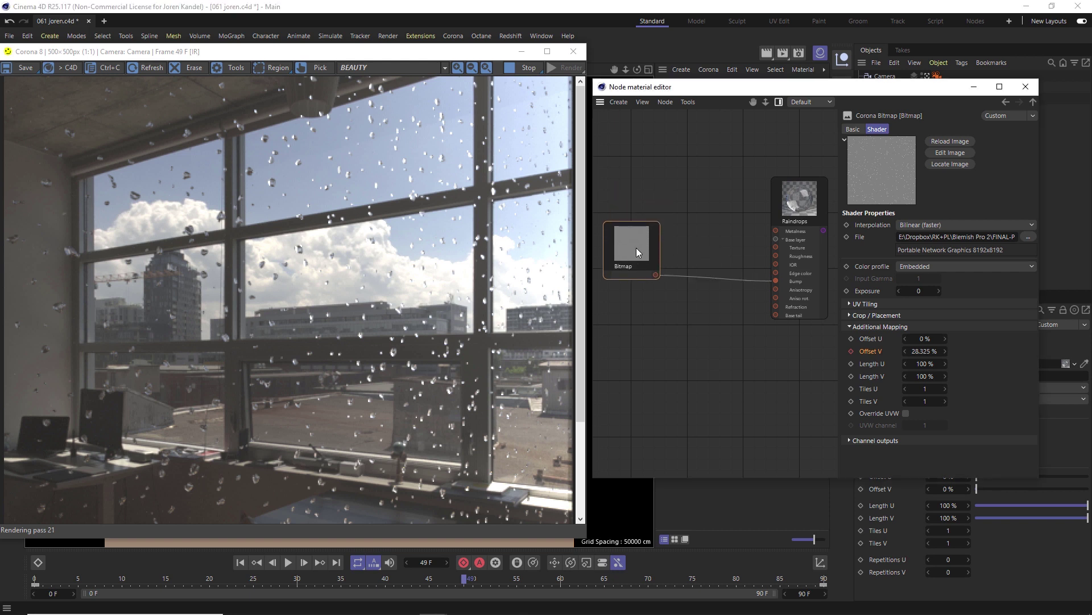
Add a Corona UVW Randomizer shader node and widen the material editor for its settings.
{"action": "right_click", "coordinate": [697, 199]}
{"action": "mouse_move", "coordinate": [737, 236]}
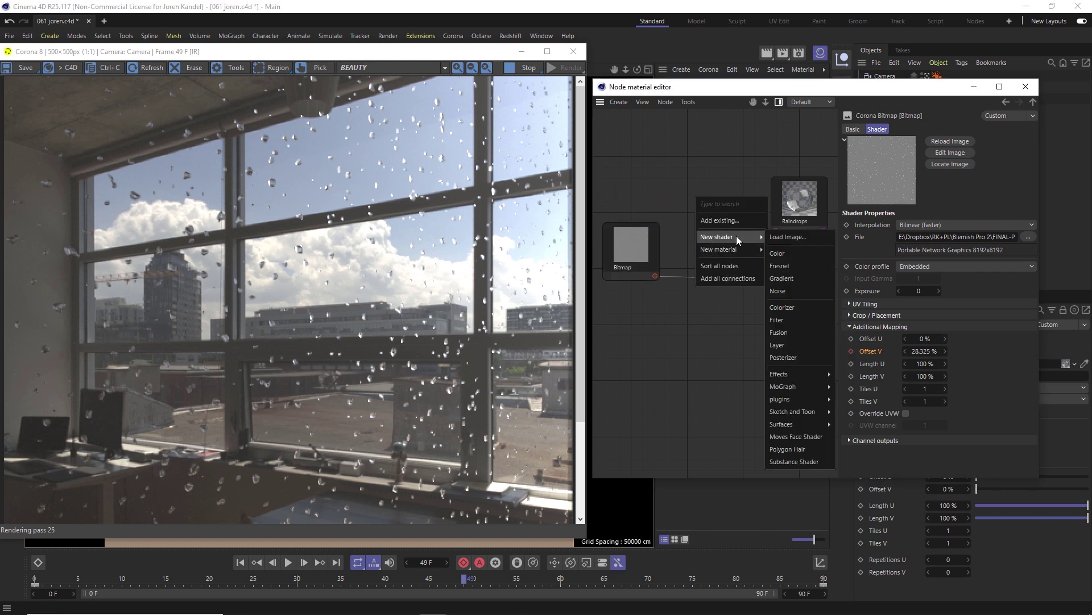
{"action": "mouse_move", "coordinate": [793, 398]}
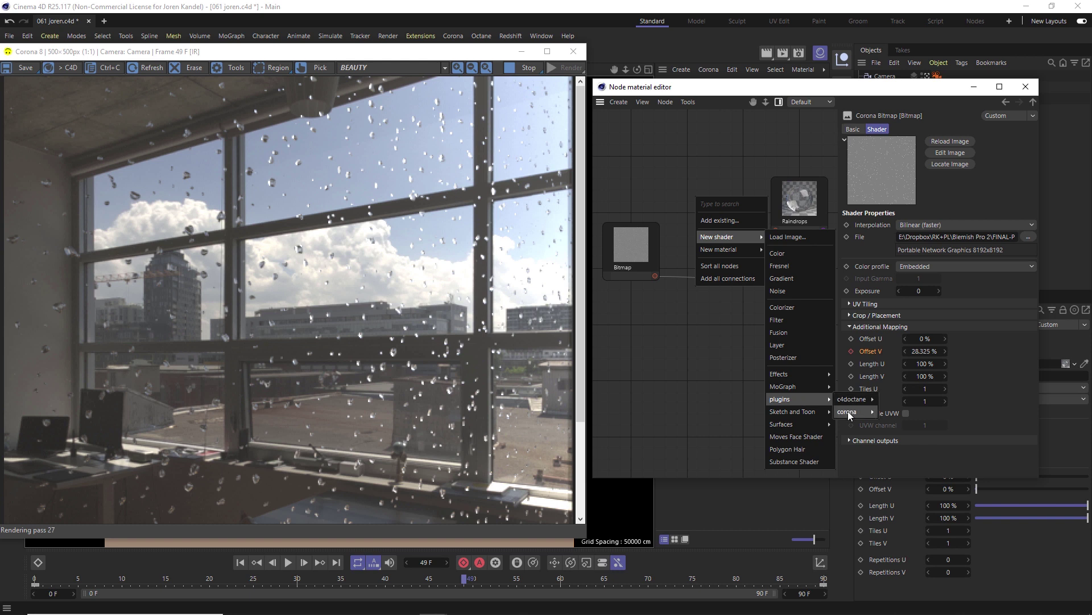
{"action": "mouse_move", "coordinate": [853, 411]}
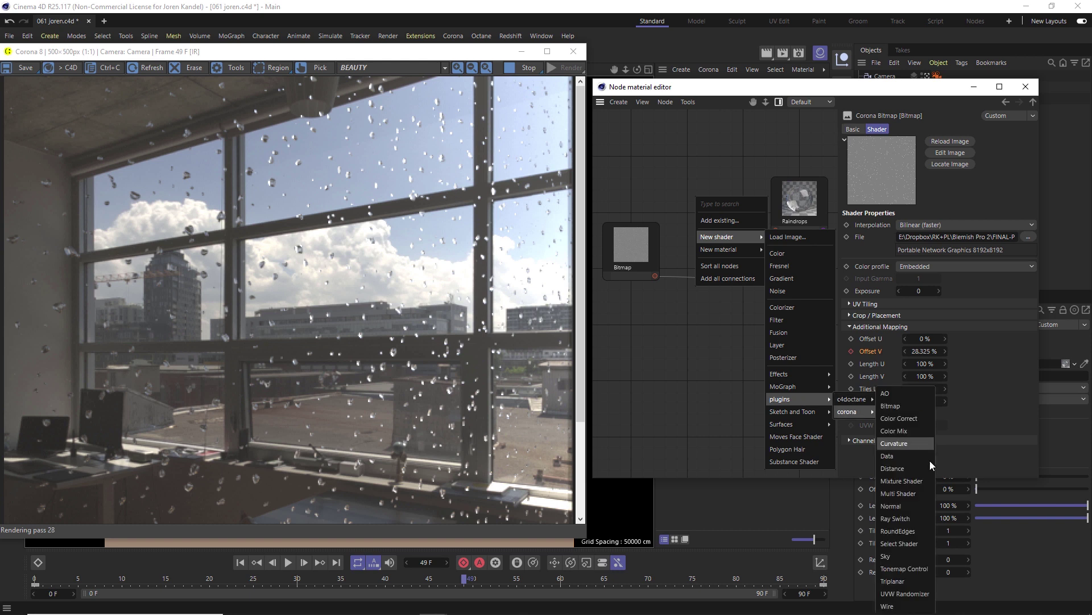
{"action": "left_click", "coordinate": [911, 593]}
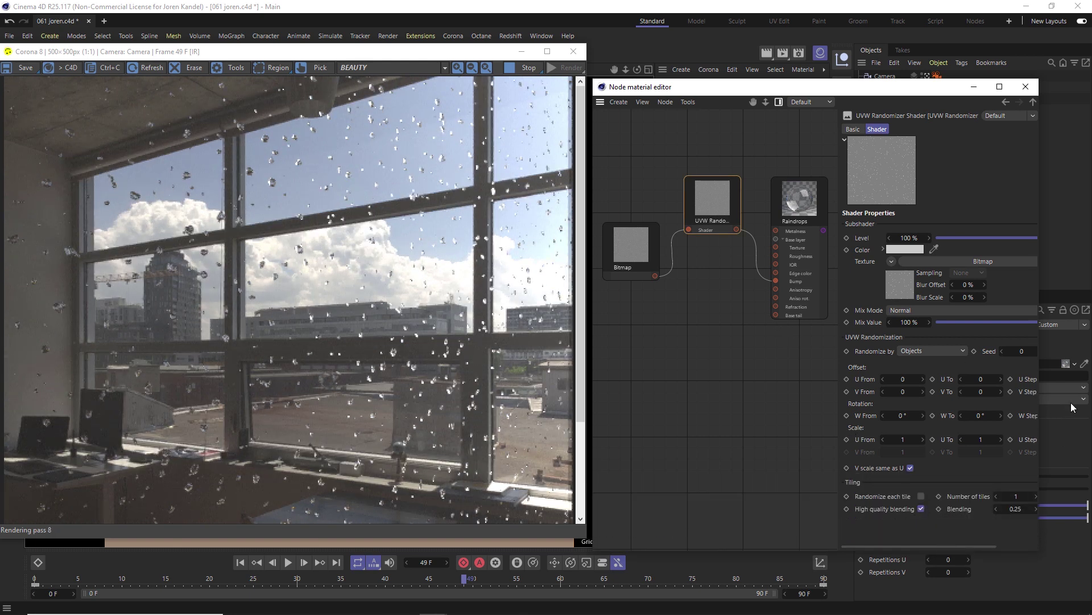
{"action": "left_click_drag", "start_coordinate": [1039, 397], "coordinate": [1072, 397]}
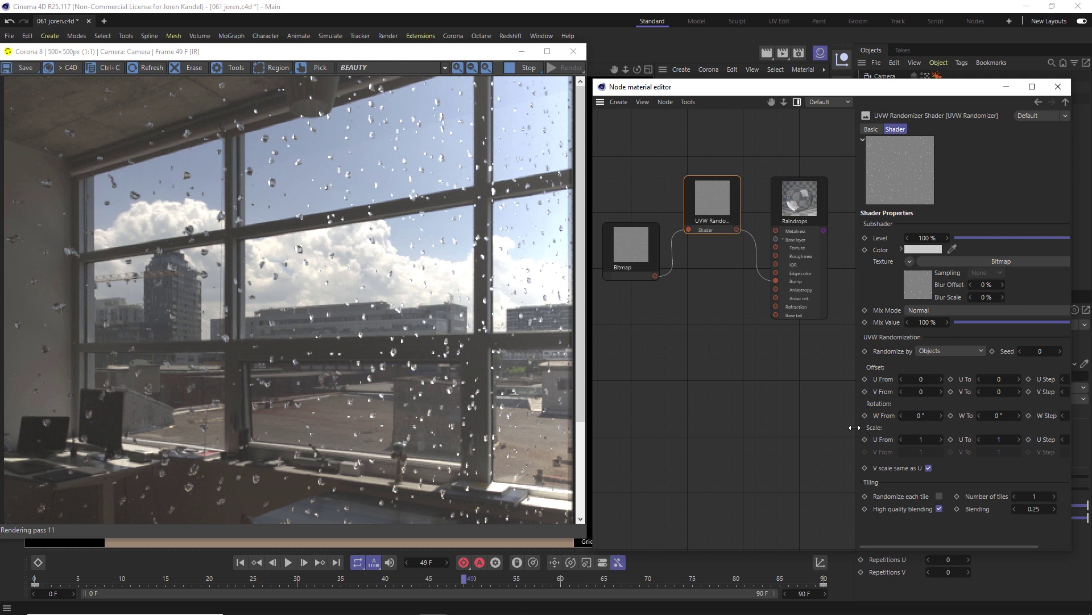
{"action": "left_click_drag", "start_coordinate": [855, 426], "coordinate": [811, 427]}
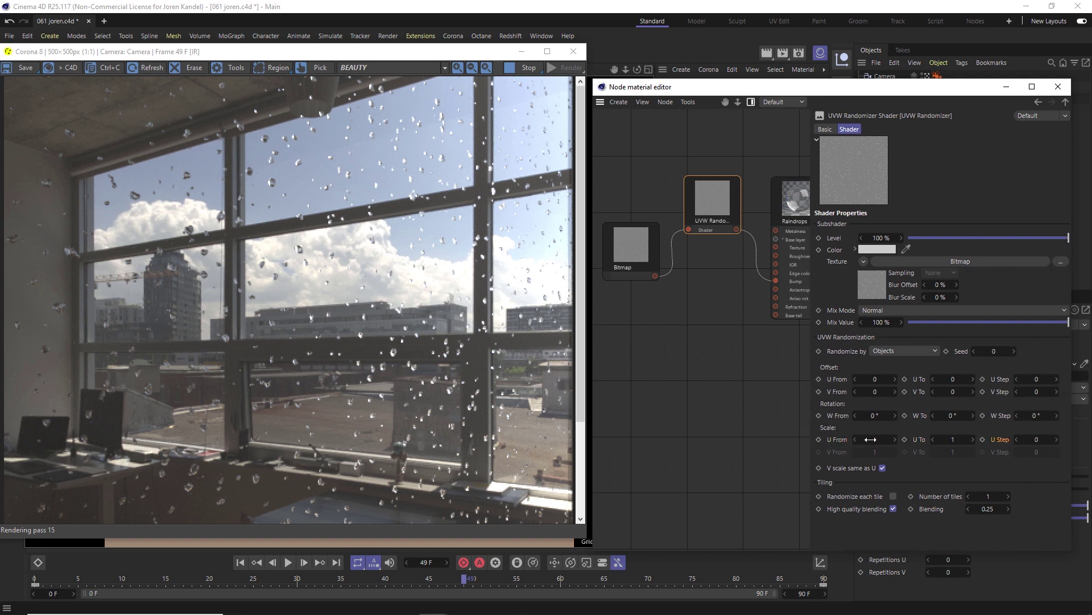
Set the randomizer's Scale U From to 0.2 and U Step to 0.5, randomizing each tile.
{"action": "left_click", "coordinate": [877, 440]}
{"action": "type", "text": "0.2"}
{"action": "key", "text": "Return"}
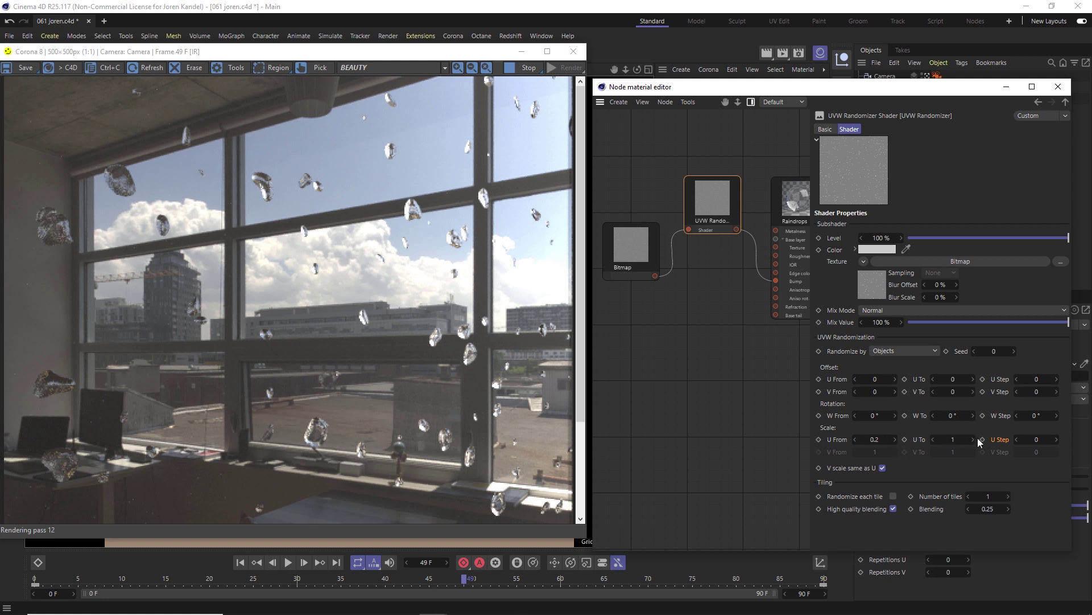
{"action": "left_click", "coordinate": [1038, 439]}
{"action": "type", "text": ".5"}
{"action": "key", "text": "Return"}
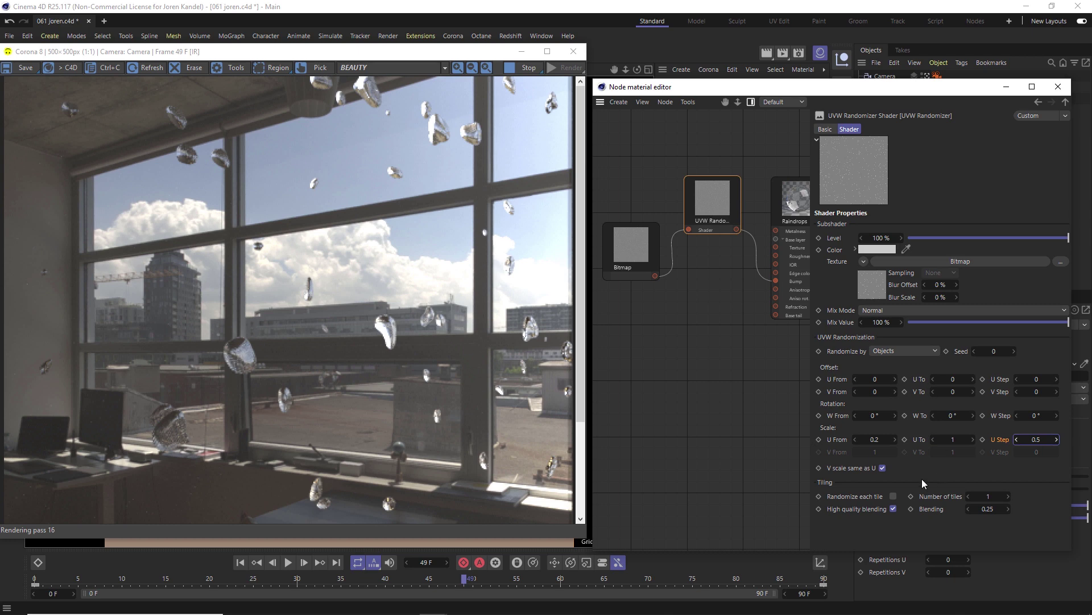
{"action": "left_click", "coordinate": [894, 496]}
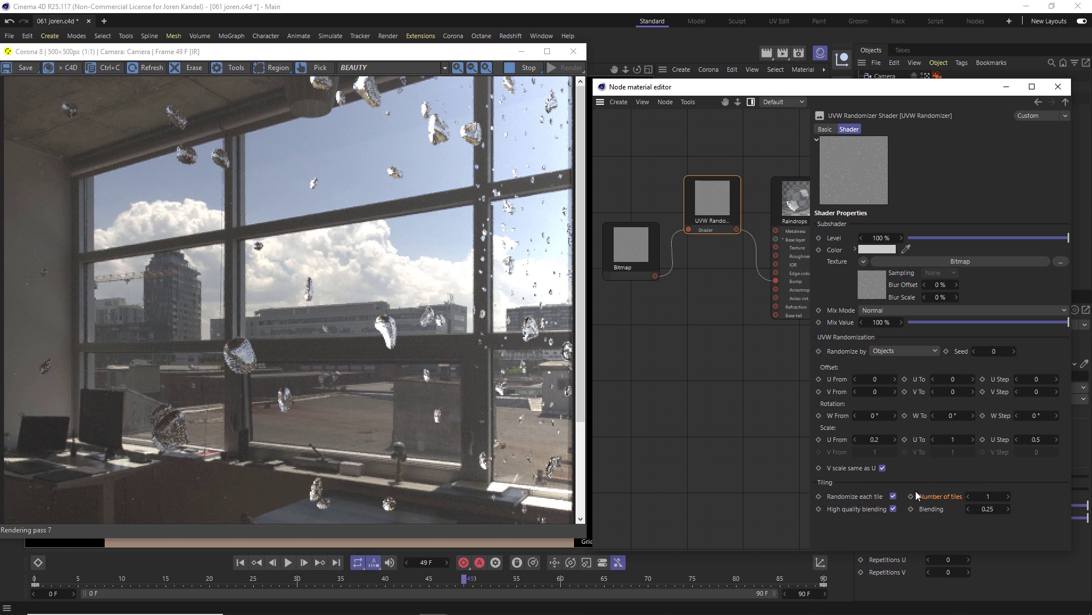
Set the UVW Randomizer's Number of tiles to 2.
{"action": "left_click", "coordinate": [987, 493]}
{"action": "key", "text": "Return"}
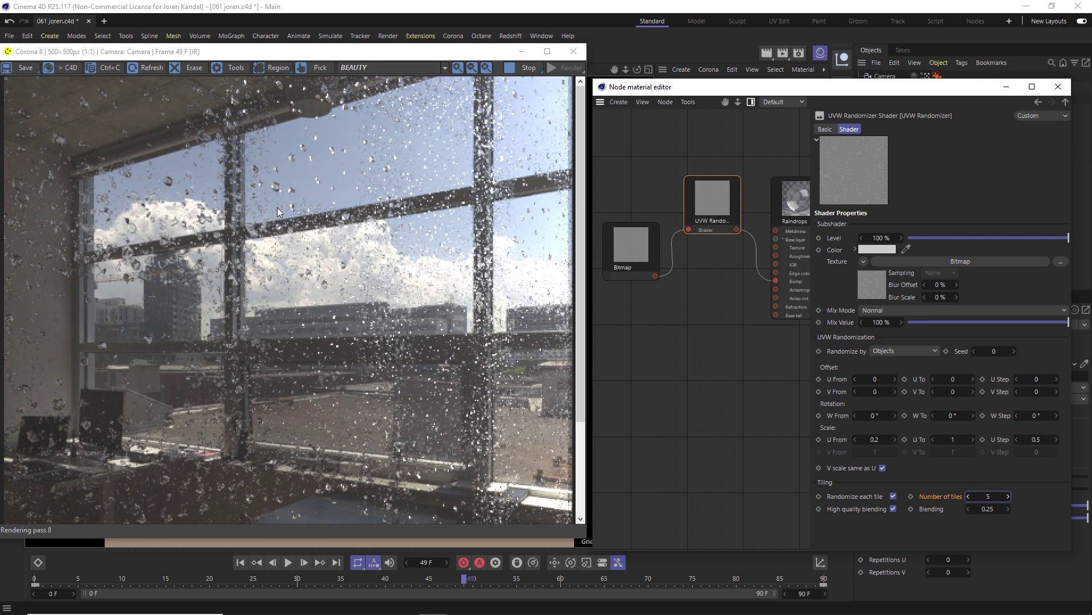
{"action": "left_click", "coordinate": [1008, 499]}
{"action": "type", "text": "2"}
{"action": "key", "text": "Return"}
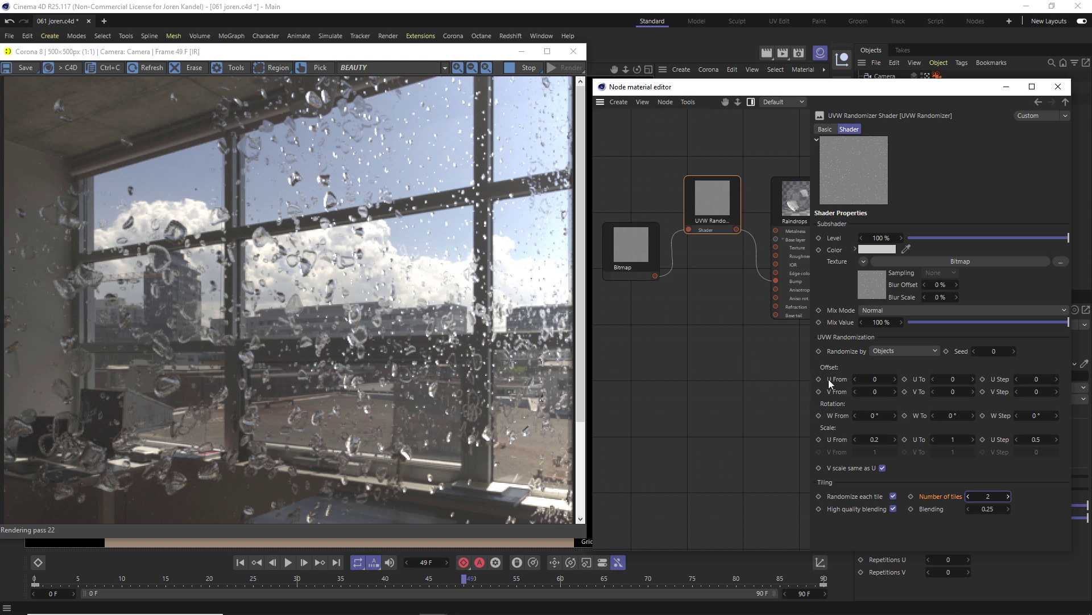
In the UVW Randomizer's Offset section, set U From -20, V From 20, and both steps to 1.
{"action": "left_click", "coordinate": [875, 379]}
{"action": "type", "text": "-20"}
{"action": "key", "text": "Tab"}
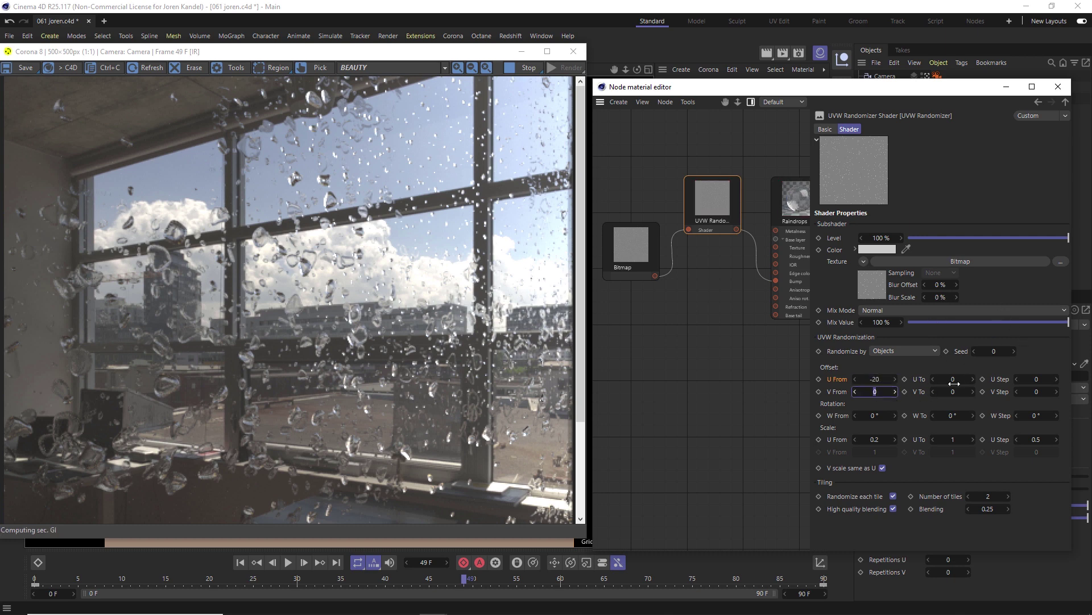
{"action": "left_click", "coordinate": [1035, 379]}
{"action": "type", "text": "1"}
{"action": "left_click", "coordinate": [1035, 391]}
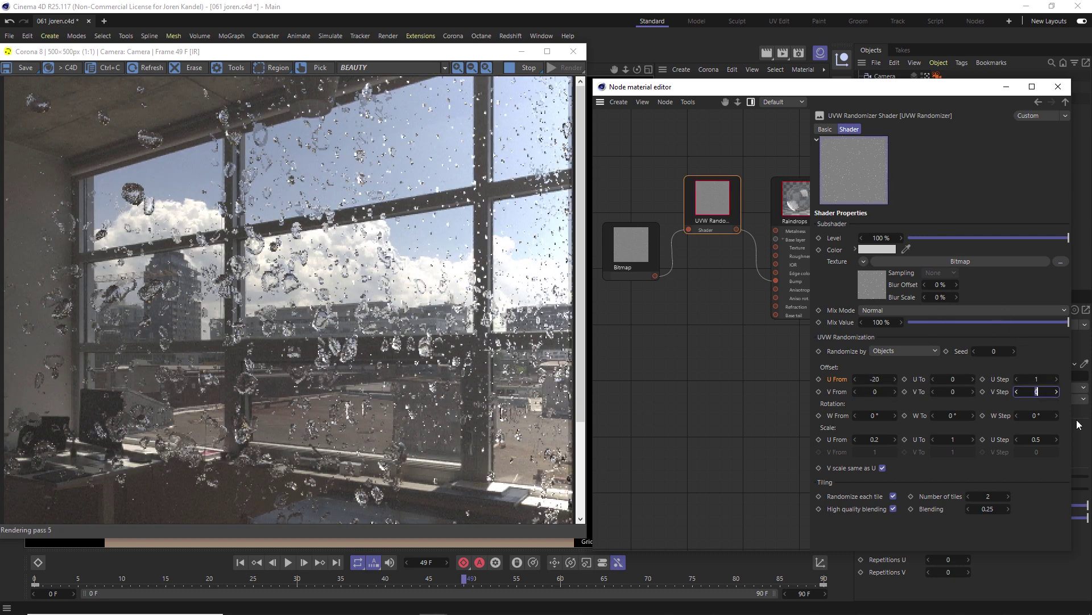
{"action": "left_click", "coordinate": [874, 391]}
{"action": "type", "text": "20"}
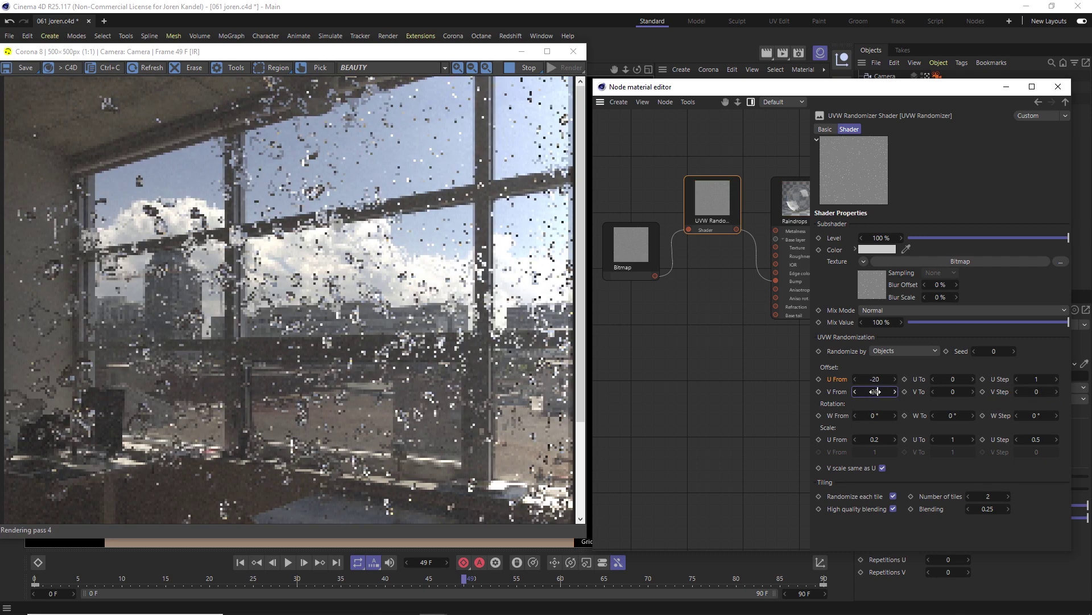
{"action": "left_click", "coordinate": [1042, 392]}
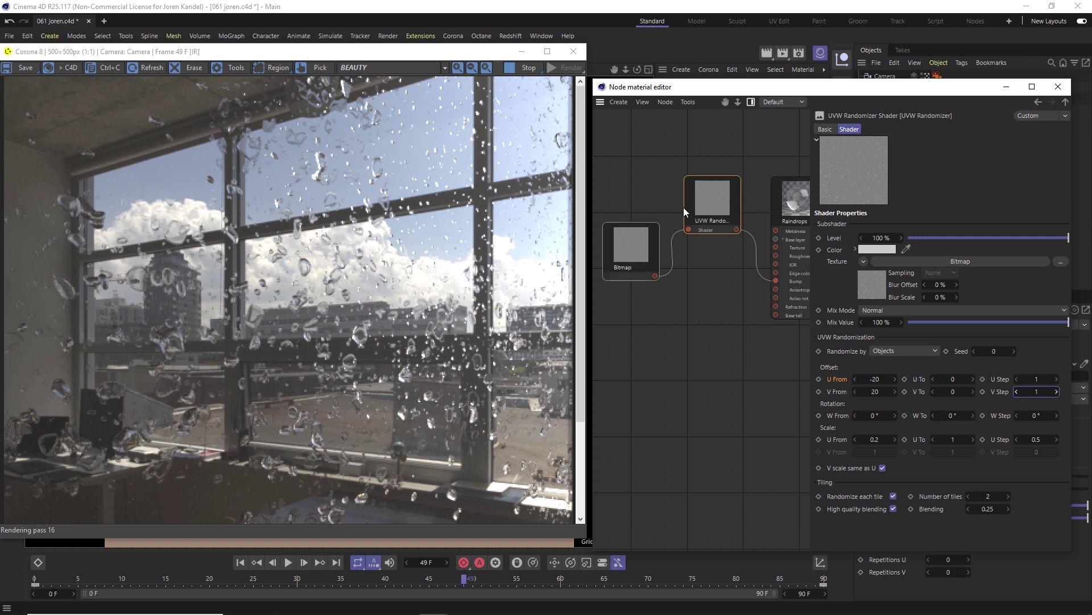
Make the Raindrops material's bump texture a Layer shader.
{"action": "right_click", "coordinate": [695, 136]}
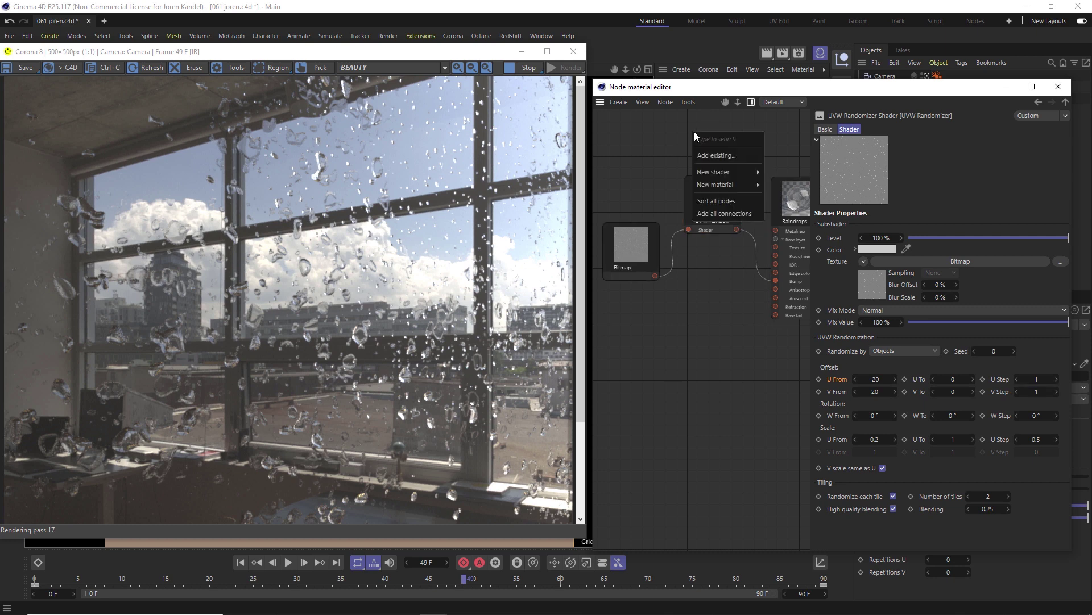
{"action": "left_click", "coordinate": [786, 197]}
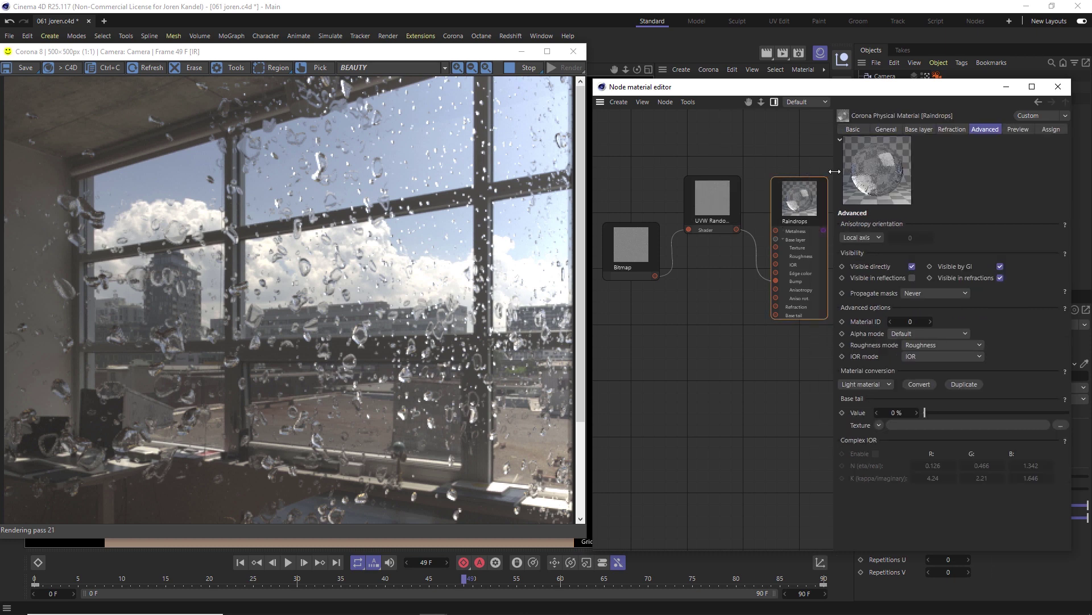
{"action": "left_click_drag", "start_coordinate": [811, 172], "coordinate": [834, 171]}
{"action": "left_click", "coordinate": [911, 130]}
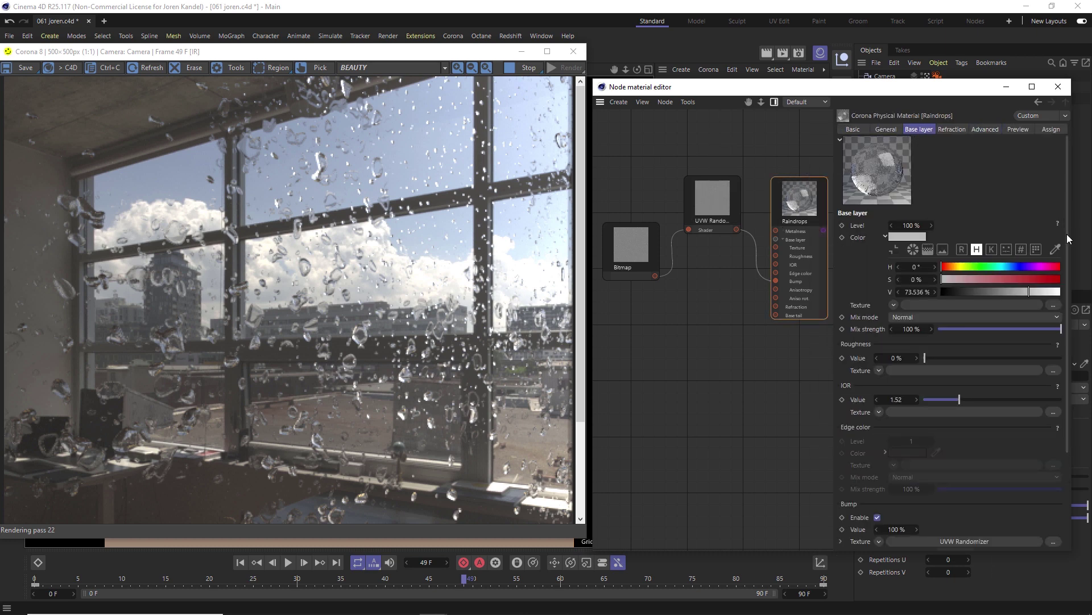
{"action": "scroll", "coordinate": [1068, 239], "scroll_direction": "down", "scroll_amount": 5}
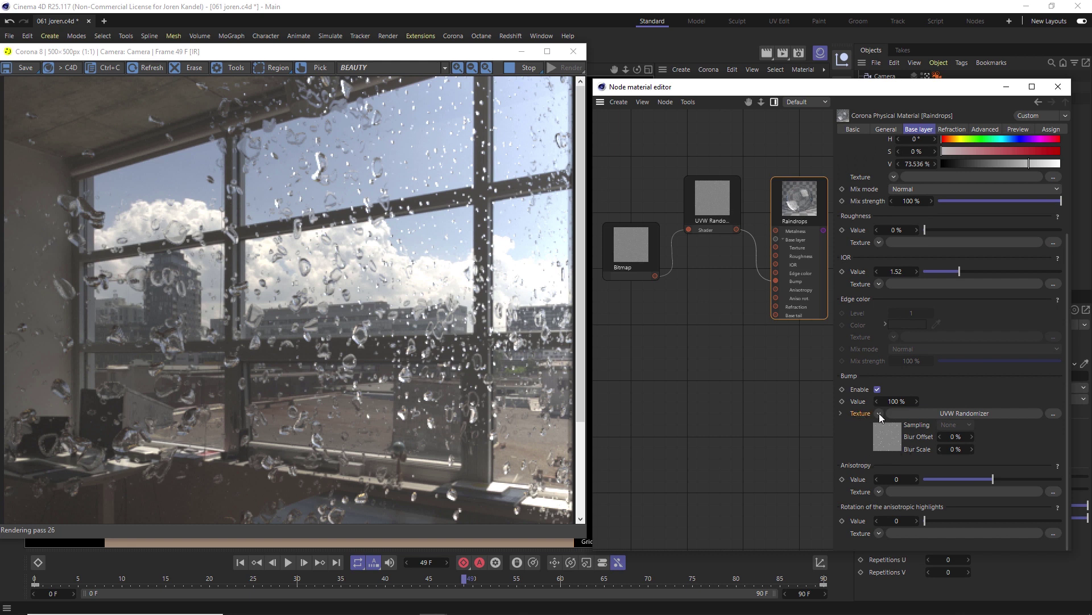
{"action": "left_click", "coordinate": [880, 413]}
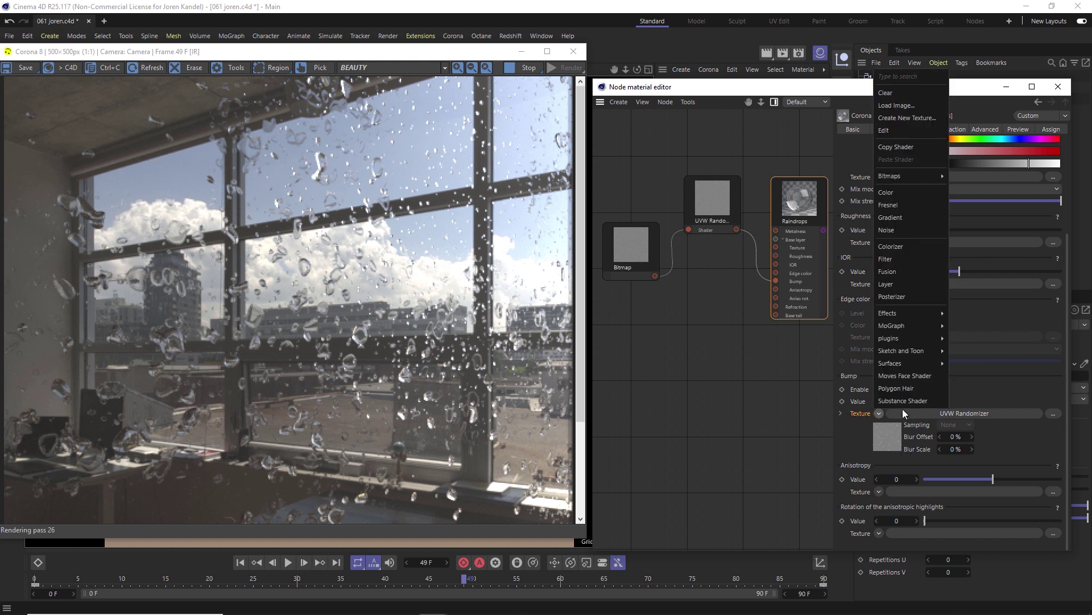
{"action": "left_click", "coordinate": [894, 284]}
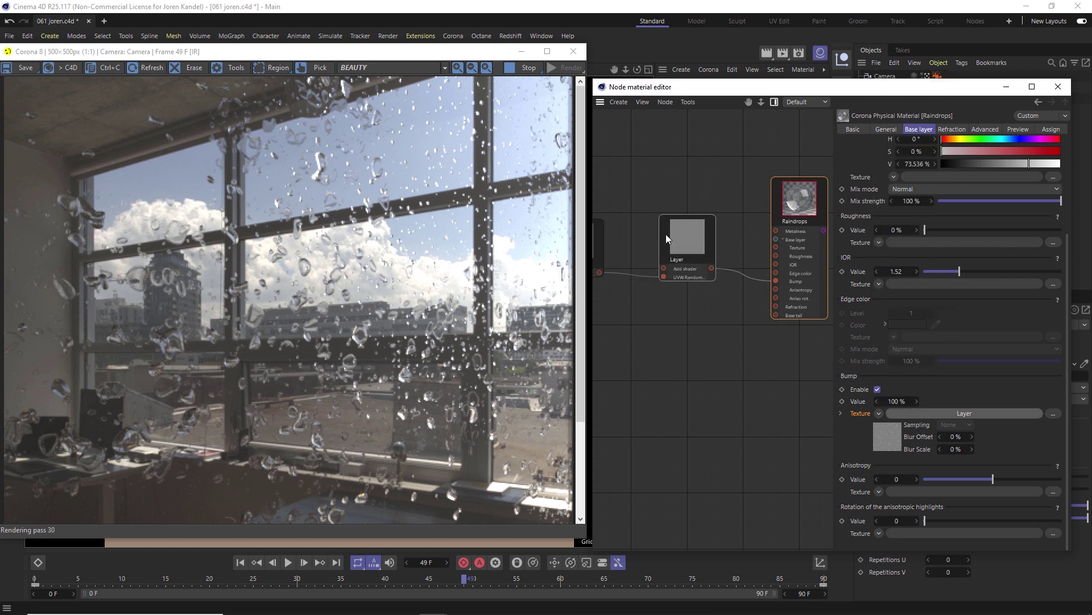
Line up the Bitmap, UVW Randomizer and Layer nodes, then duplicate the Bitmap–randomizer pair below.
{"action": "left_click_drag", "start_coordinate": [684, 239], "coordinate": [709, 231]}
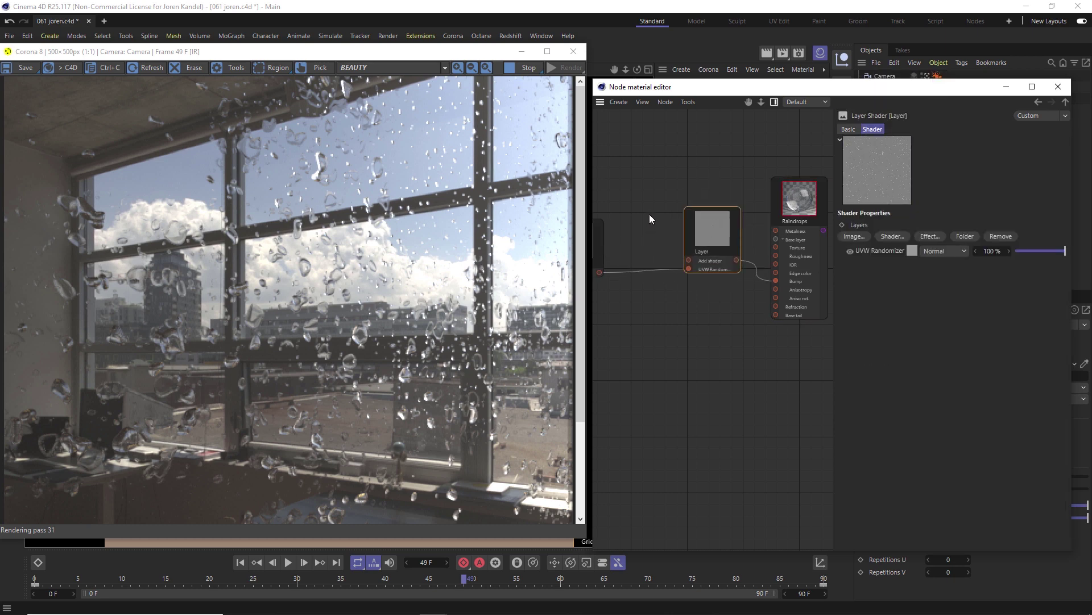
{"action": "scroll", "coordinate": [653, 221], "scroll_direction": "down", "scroll_amount": 3}
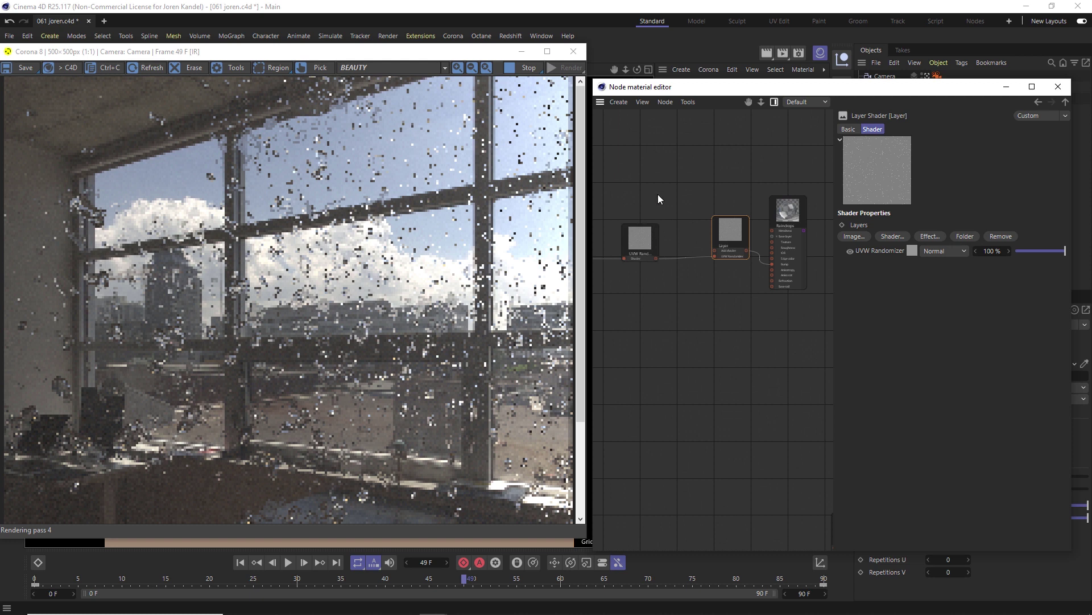
{"action": "left_click_drag", "start_coordinate": [661, 238], "coordinate": [699, 243]}
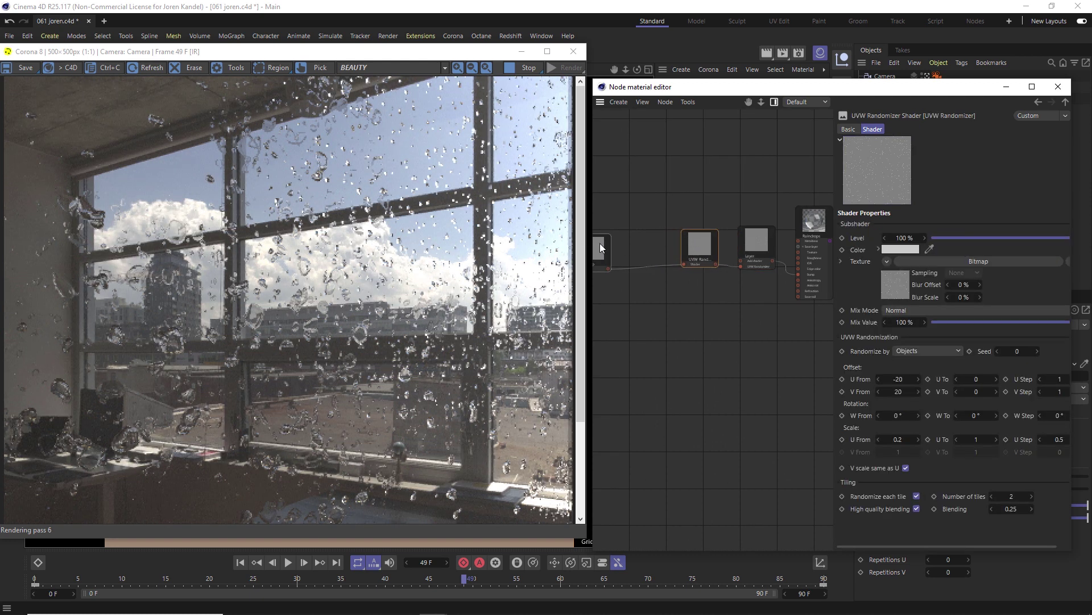
{"action": "left_click_drag", "start_coordinate": [600, 244], "coordinate": [653, 240]}
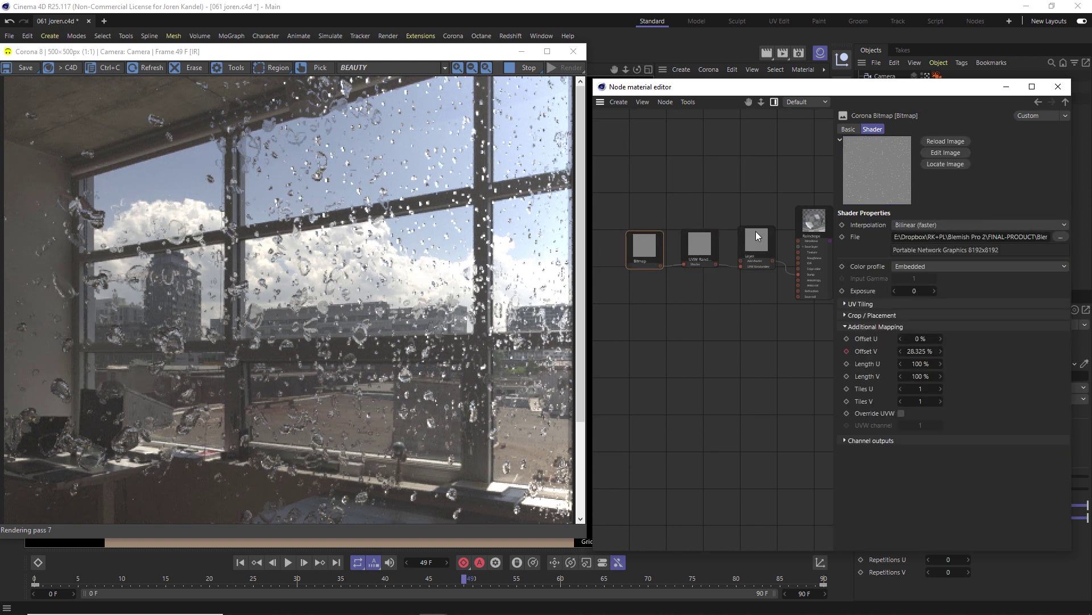
{"action": "left_click_drag", "start_coordinate": [659, 274], "coordinate": [707, 278]}
{"action": "left_click_drag", "start_coordinate": [644, 257], "coordinate": [643, 307], "text": "ctrl"}
Load the WaterDrops_02 image into the copied Bitmap node, declining the copy-to-project prompt.
{"action": "left_click", "coordinate": [644, 307]}
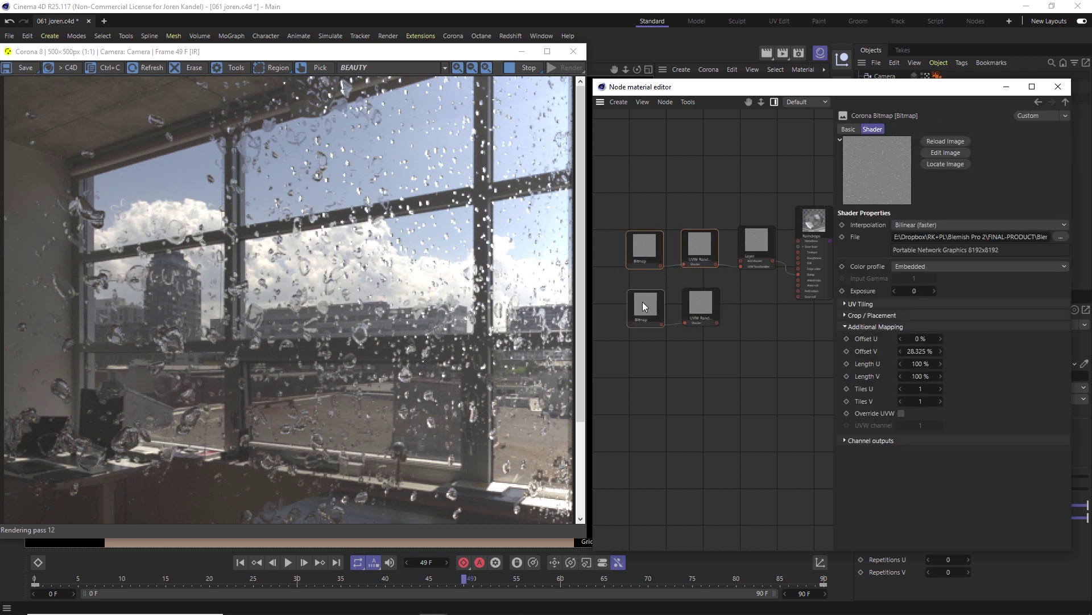
{"action": "left_click", "coordinate": [643, 302]}
{"action": "left_click", "coordinate": [1061, 236]}
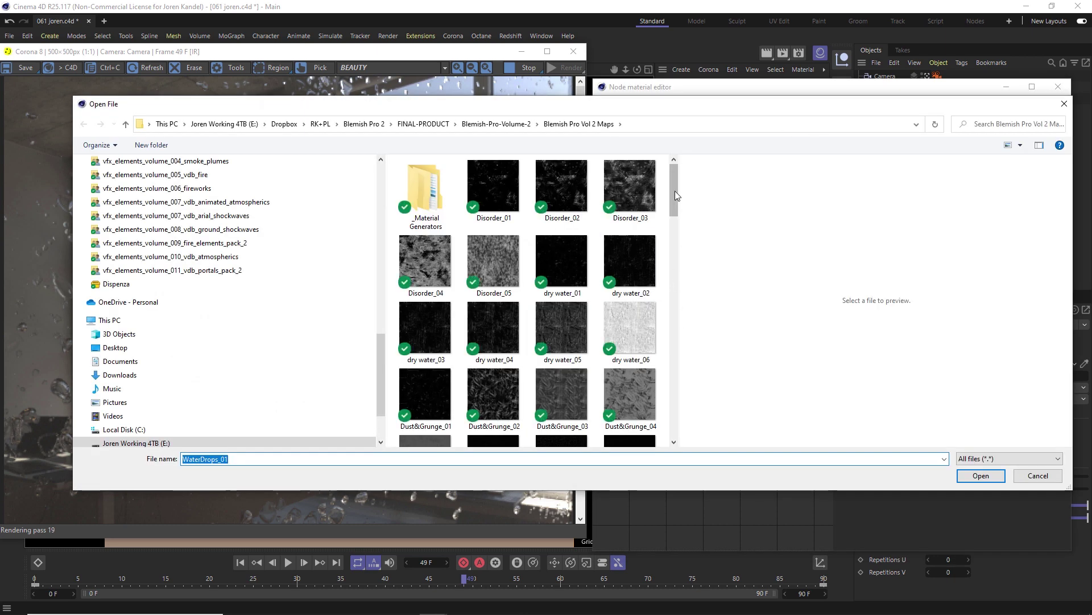
{"action": "left_click_drag", "start_coordinate": [675, 190], "coordinate": [675, 410]}
{"action": "left_click", "coordinate": [625, 357]}
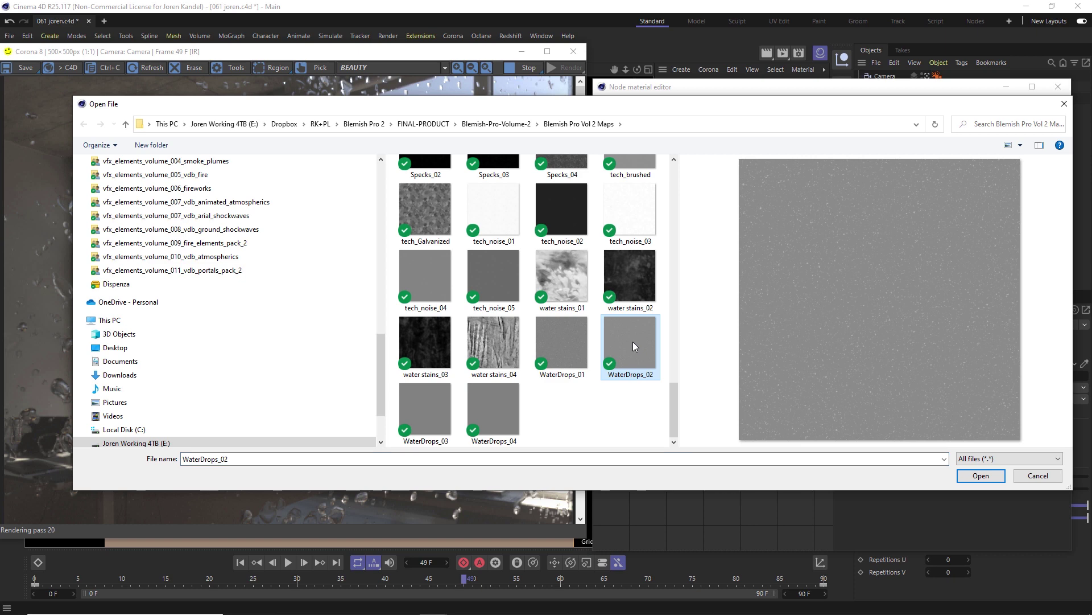
{"action": "double_click", "coordinate": [632, 341]}
{"action": "left_click", "coordinate": [628, 363]}
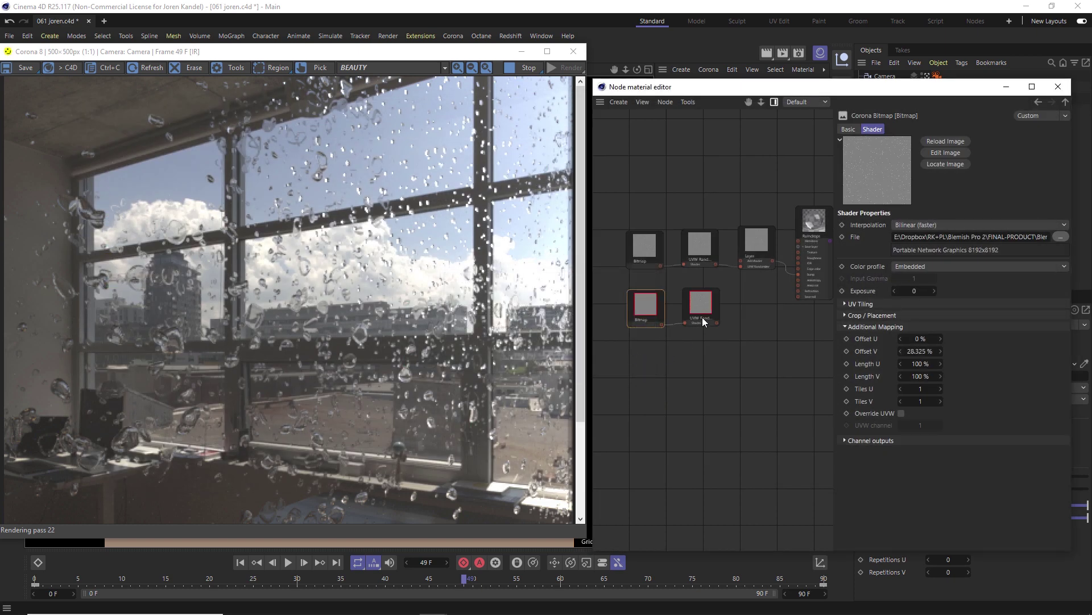
Wire the copied UVW Randomizer into the Layer shader as its second layer.
{"action": "left_click_drag", "start_coordinate": [717, 322], "coordinate": [740, 261]}
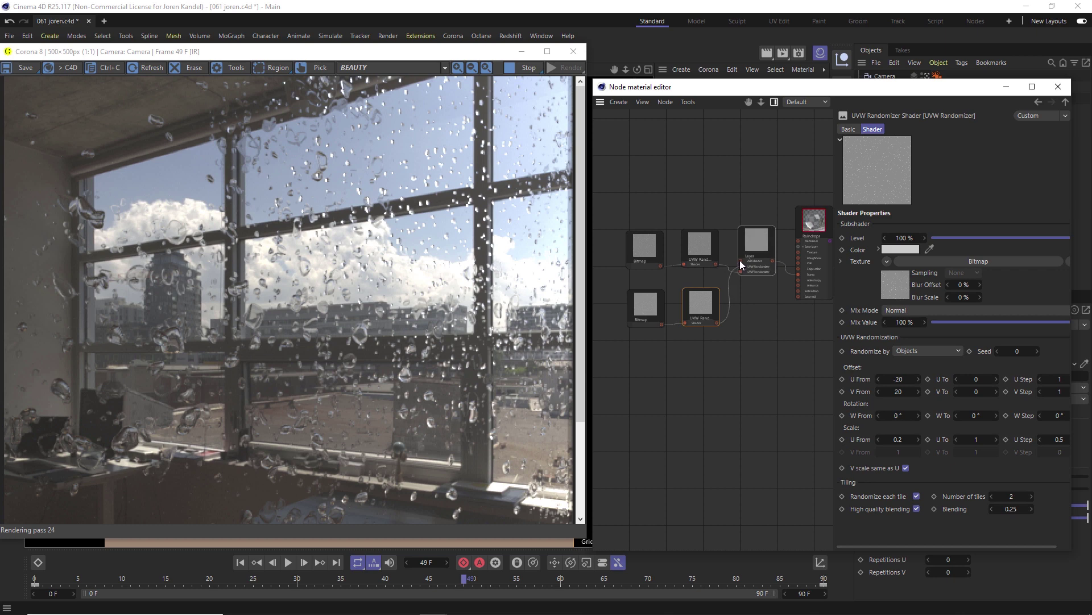
{"action": "left_click", "coordinate": [762, 245]}
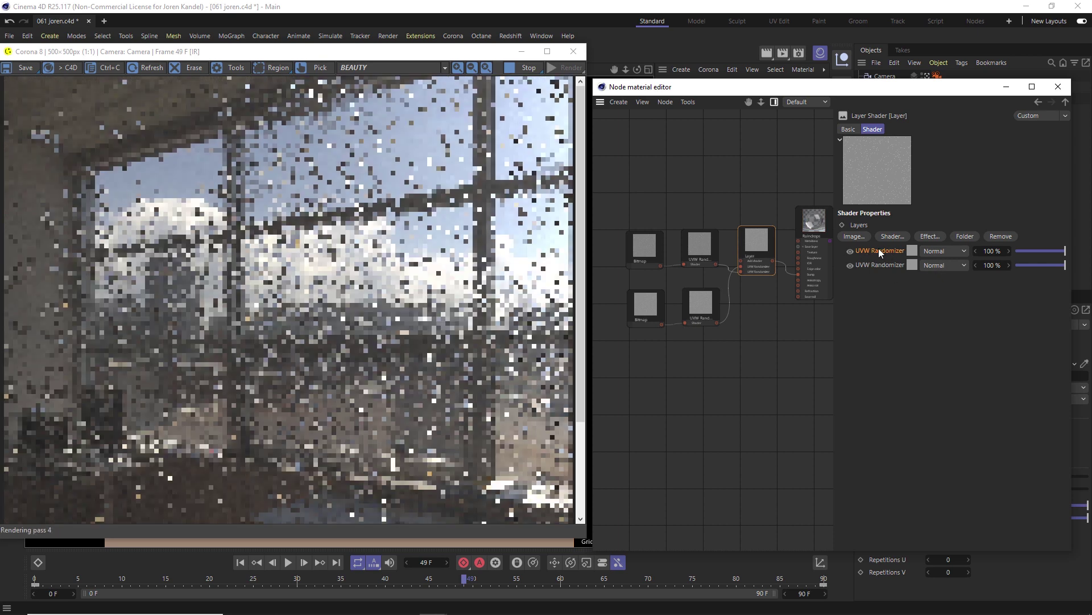
{"action": "left_click", "coordinate": [933, 253]}
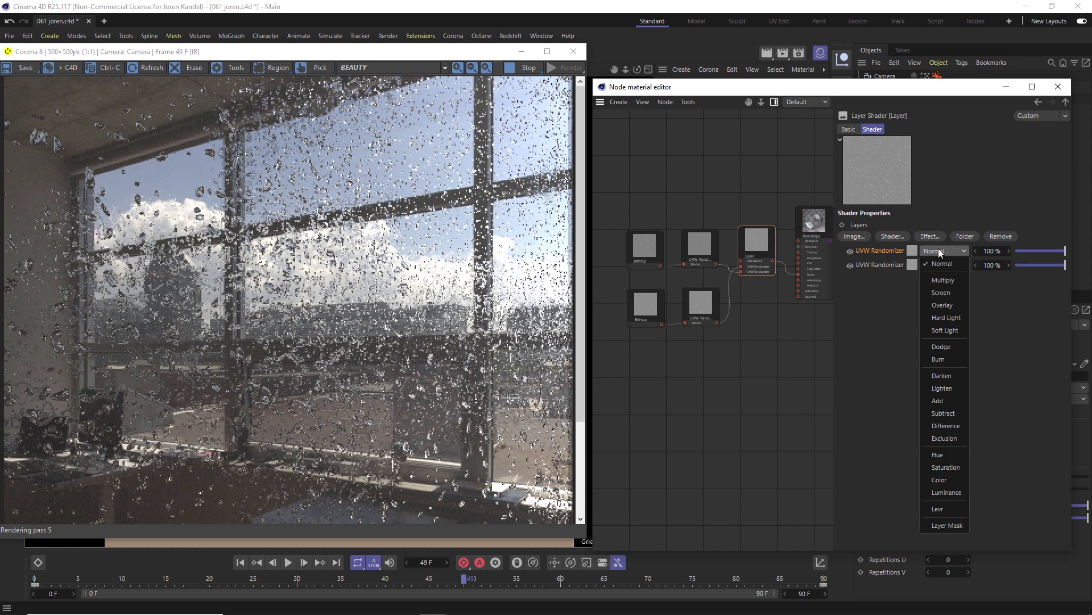
Set the first layer's blend mode to Overlay and the lower randomizer's Scale U From to 0.05.
{"action": "left_click", "coordinate": [952, 292]}
{"action": "left_click", "coordinate": [941, 251]}
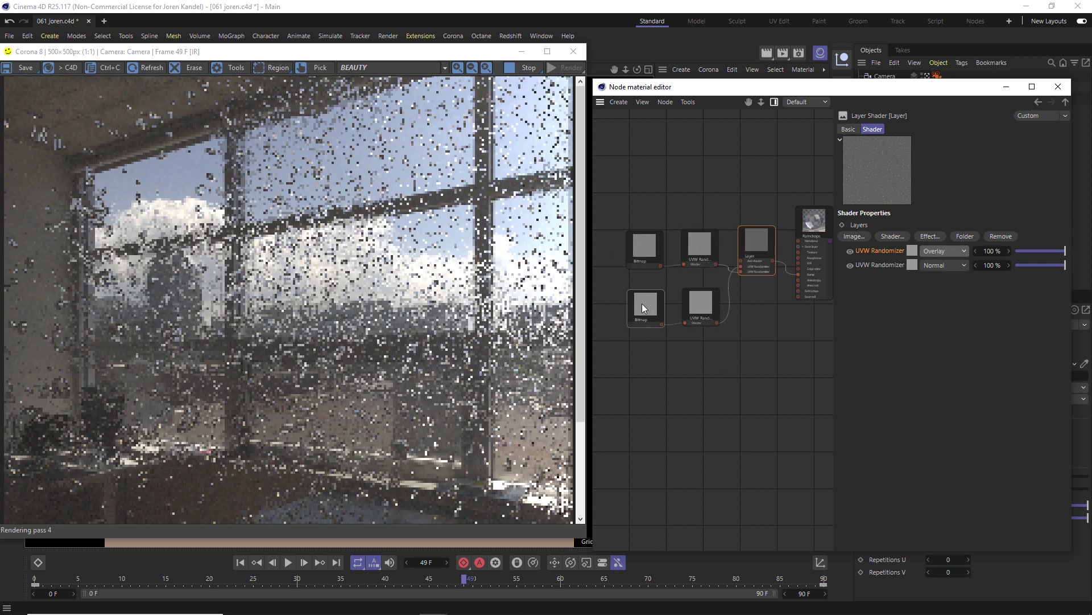
{"action": "left_click", "coordinate": [698, 305]}
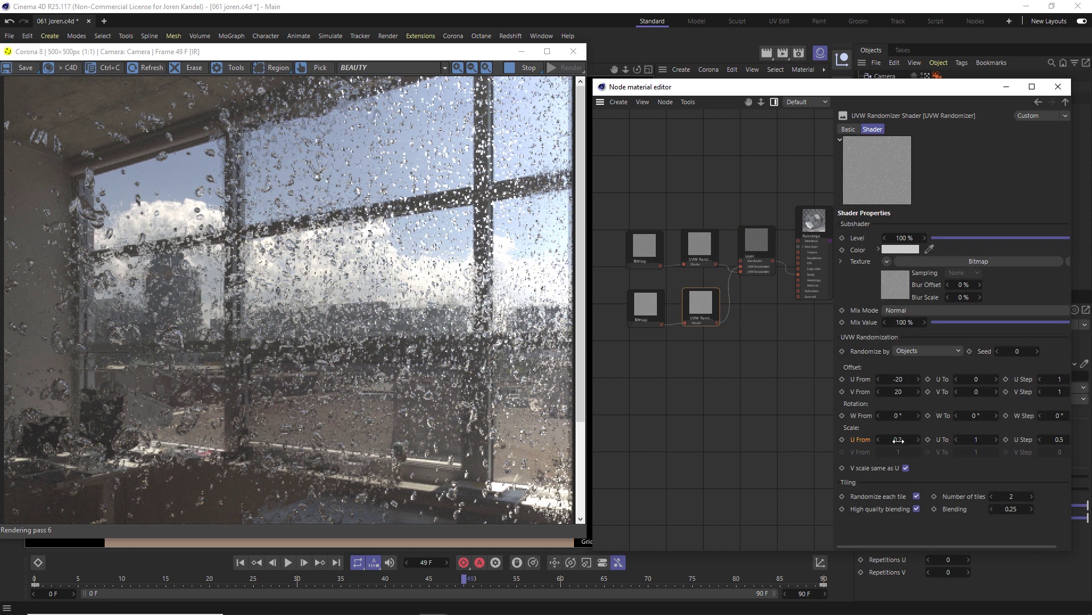
{"action": "double_click", "coordinate": [899, 439]}
{"action": "key", "text": "BackSpace"}
{"action": "type", "text": "0.05"}
{"action": "key", "text": "Return"}
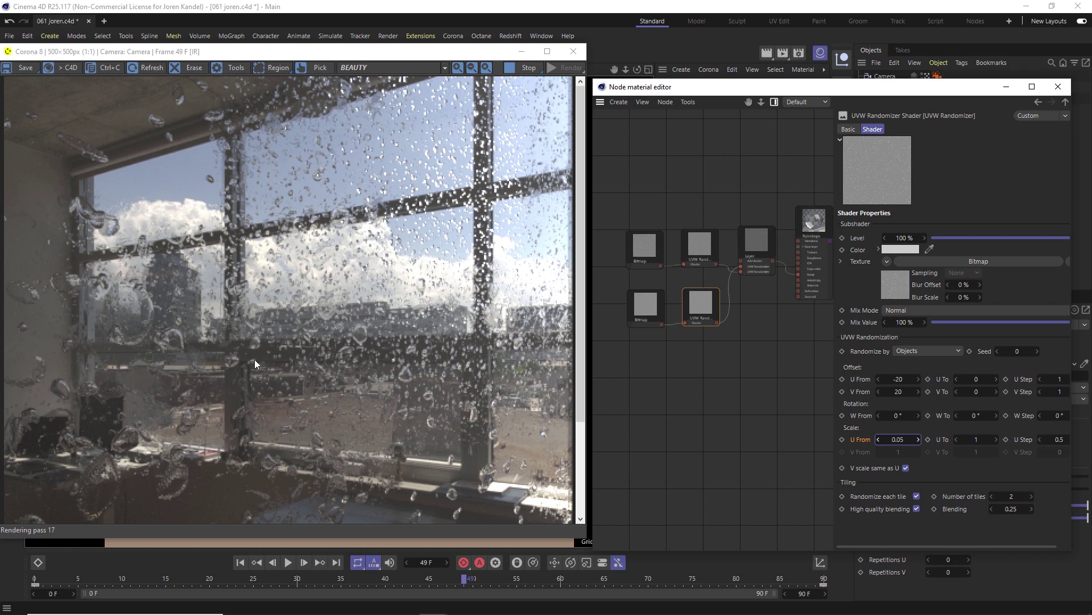
Turn on Displacement for the Raindrops material and connect the Layer shader to its Displacement port.
{"action": "left_click", "coordinate": [812, 227]}
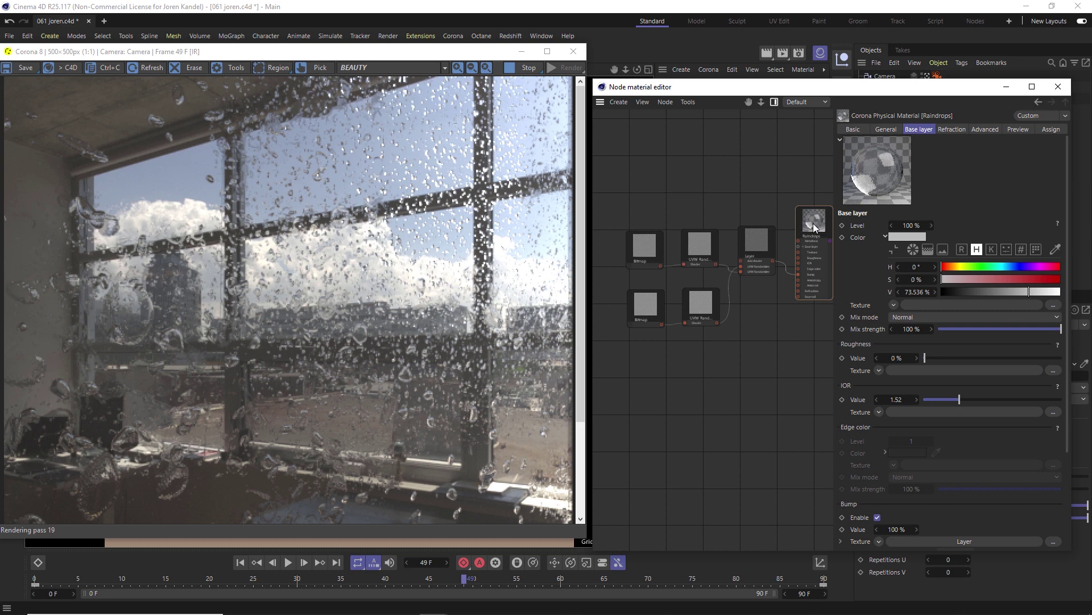
{"action": "left_click", "coordinate": [854, 130]}
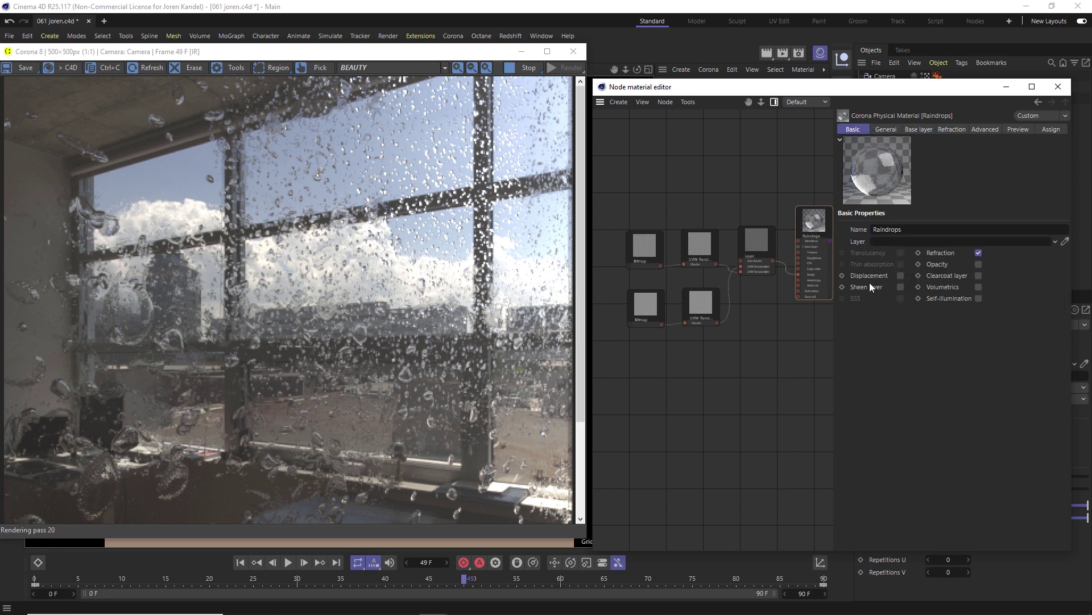
{"action": "left_click", "coordinate": [901, 275]}
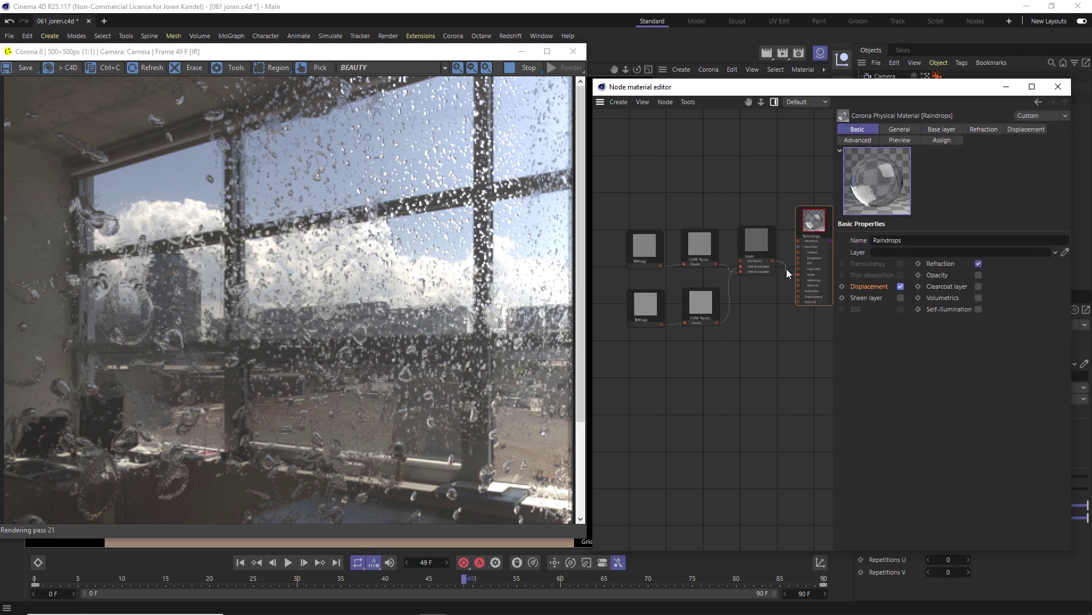
{"action": "scroll", "coordinate": [805, 261], "scroll_direction": "up", "scroll_amount": 3}
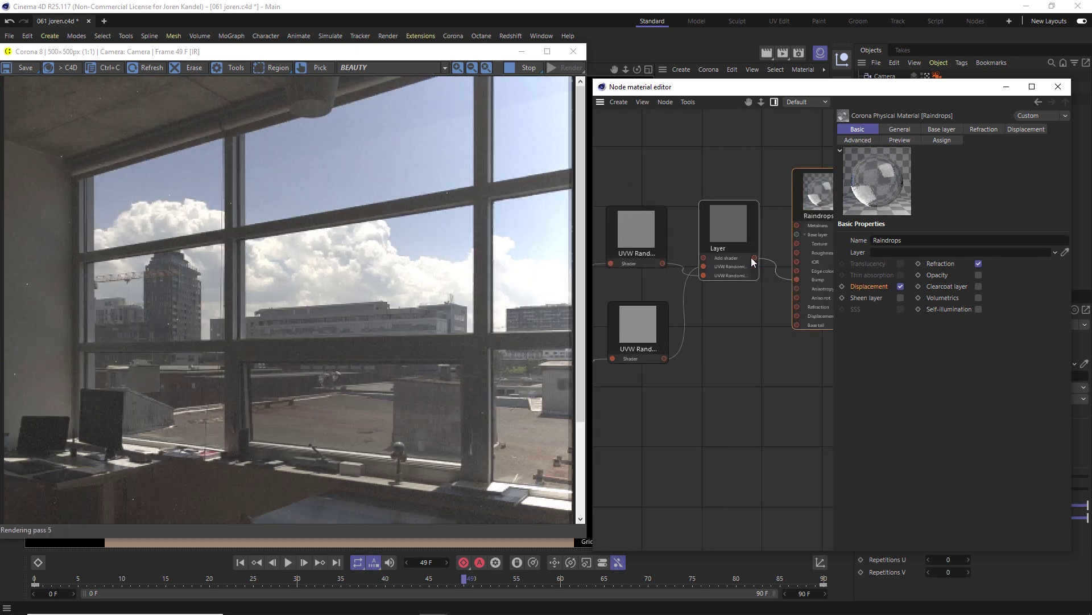
{"action": "left_click_drag", "start_coordinate": [754, 258], "coordinate": [795, 316]}
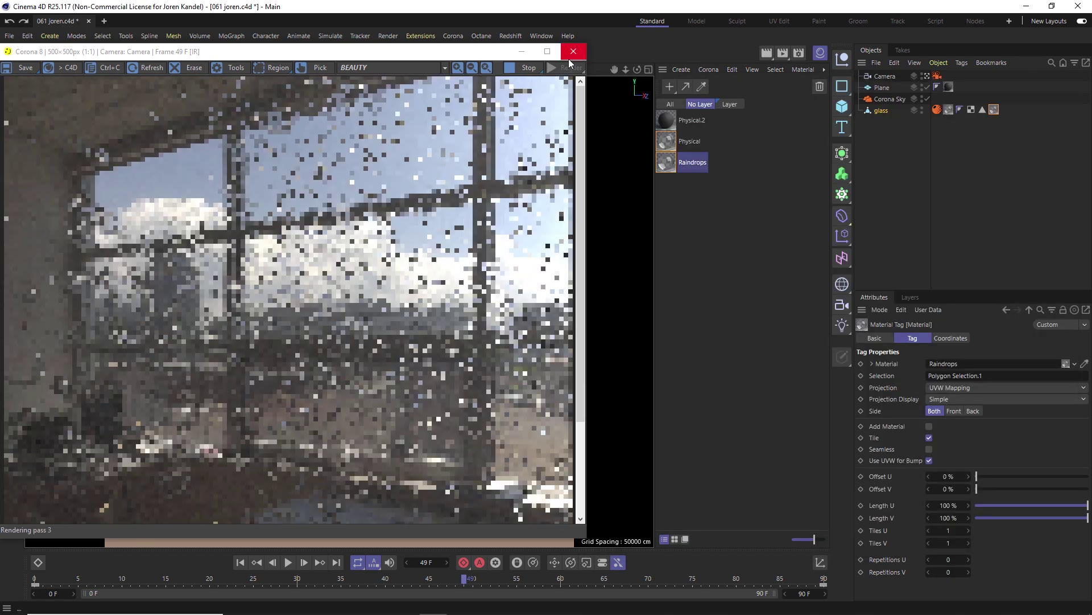
Close the Corona interactive render, switch to four viewports, and scrub and step through the pane's animation.
{"action": "left_click", "coordinate": [572, 55]}
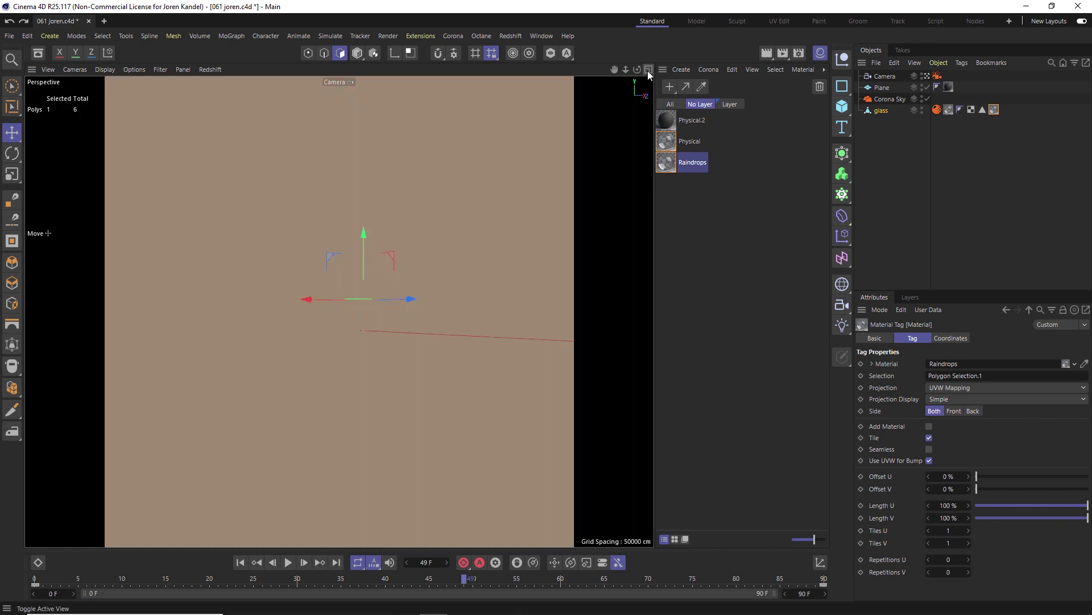
{"action": "left_click", "coordinate": [649, 71]}
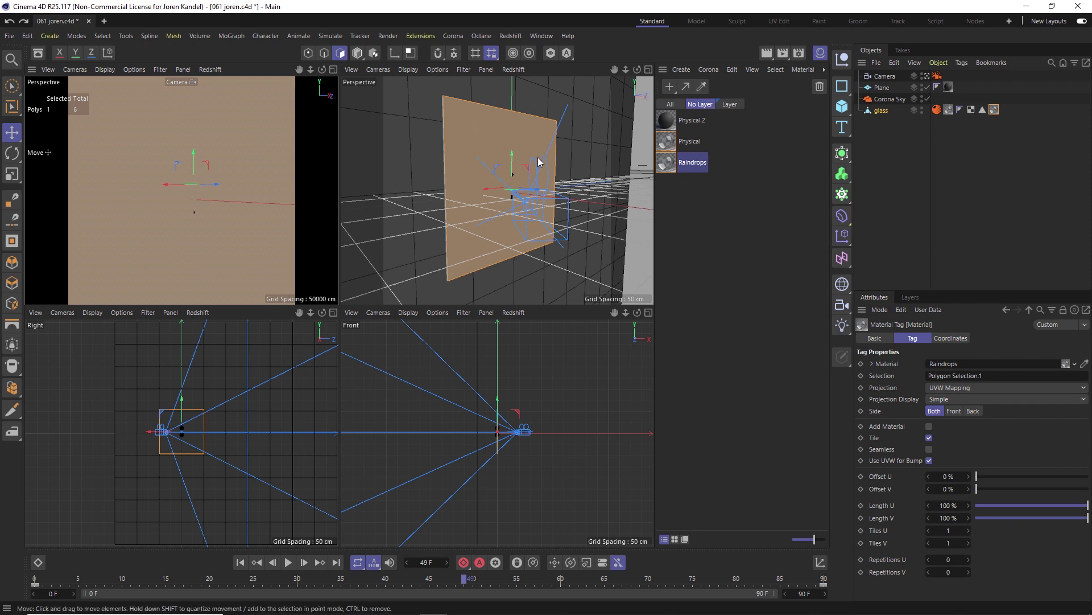
{"action": "left_click_drag", "start_coordinate": [154, 587], "coordinate": [605, 579]}
{"action": "key", "text": "F6"}
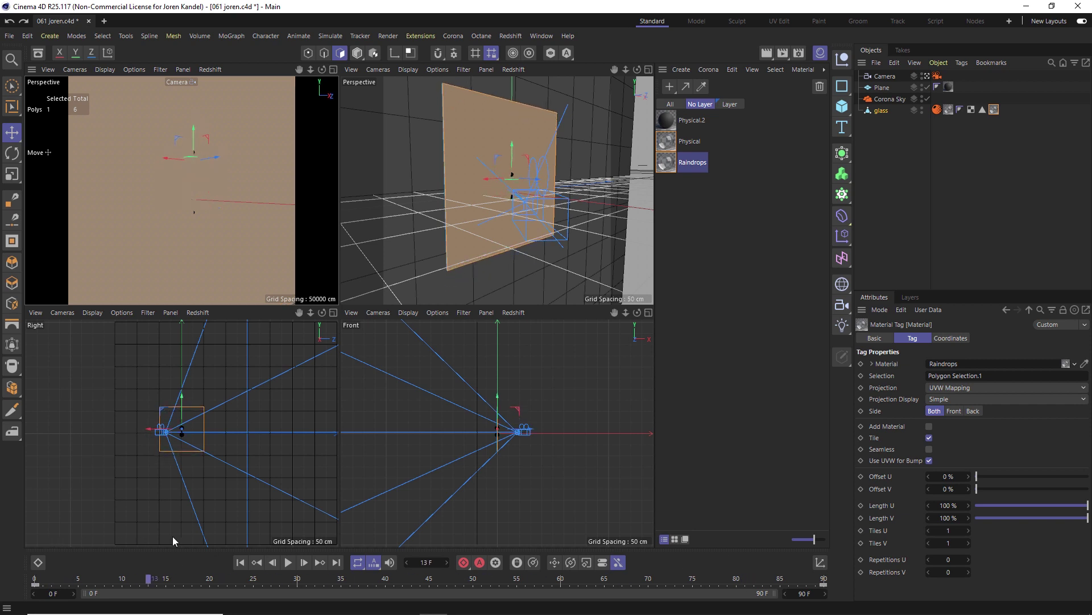
{"action": "key", "text": "F8"}
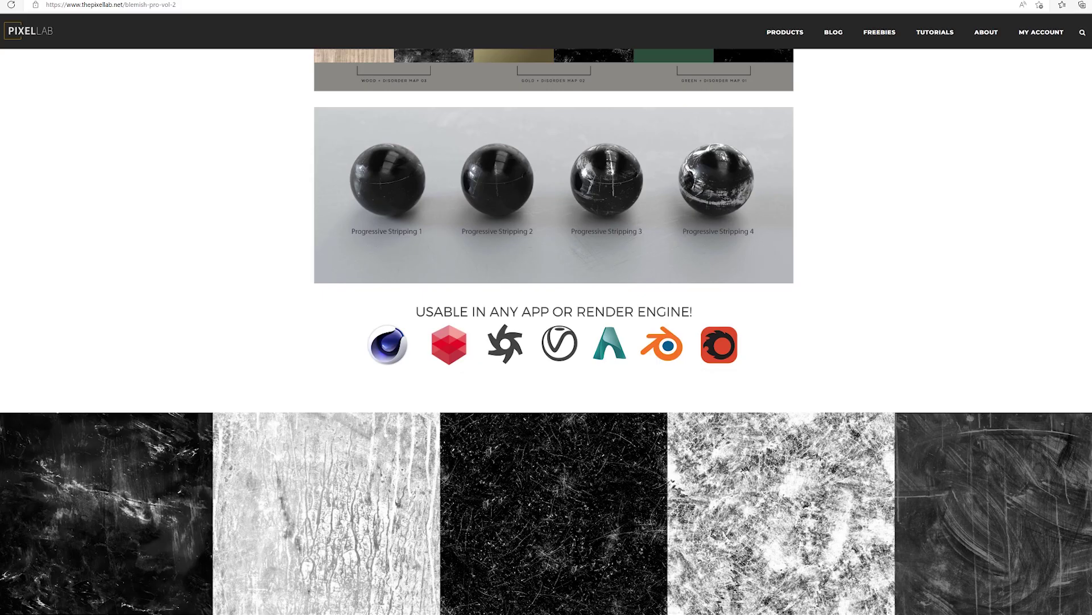
Scroll down the Blemish Pro Vol 2 page to the 8K RESOLUTION heading.
{"action": "scroll", "coordinate": [546, 330], "scroll_direction": "down", "scroll_amount": 3}
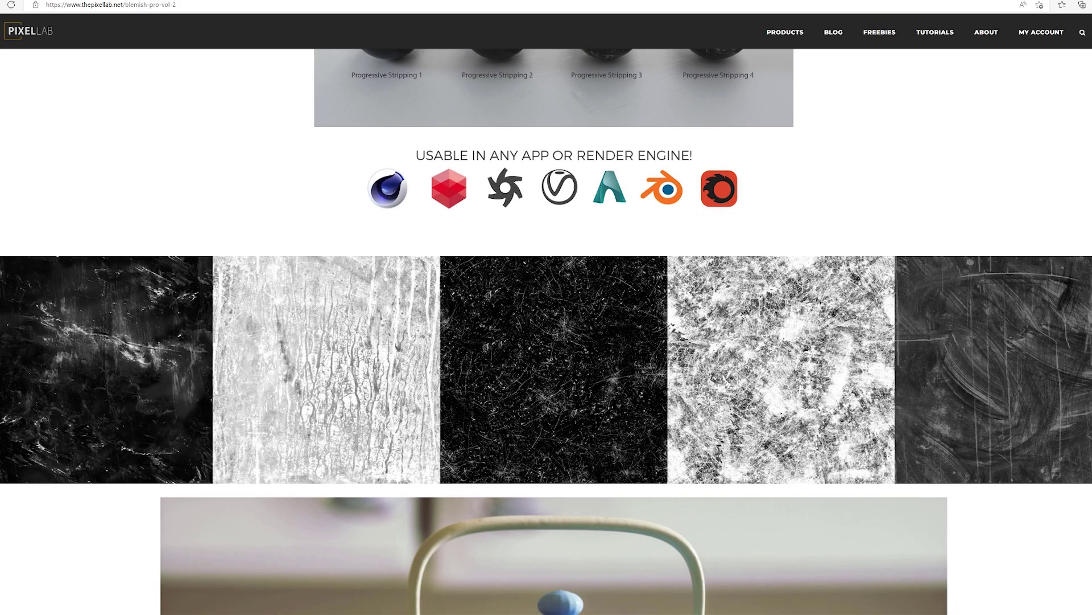
{"action": "scroll", "coordinate": [547, 330], "scroll_direction": "down", "scroll_amount": 15}
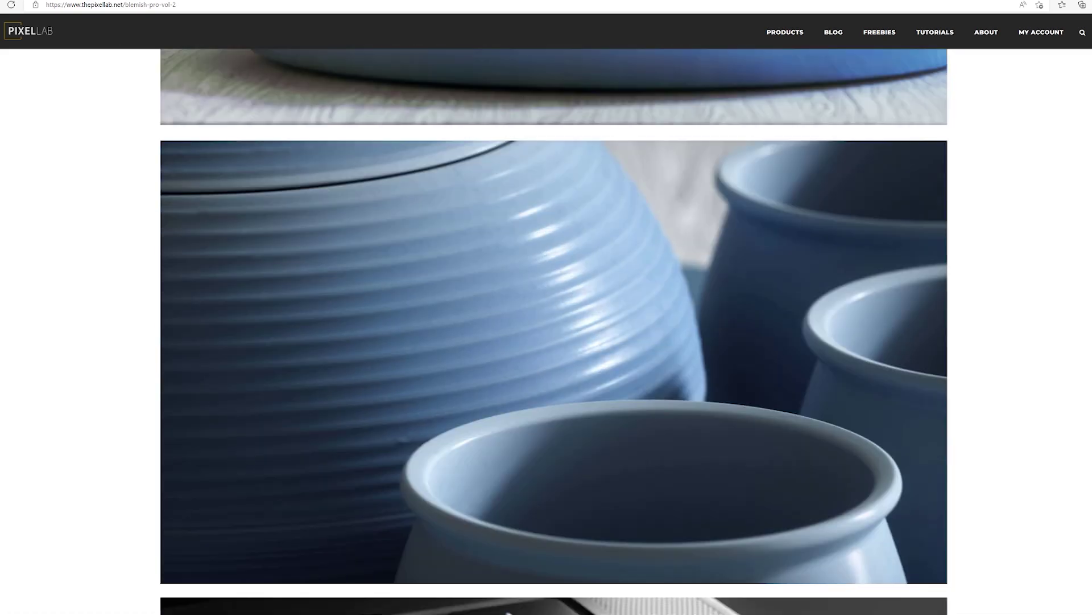
{"action": "scroll", "coordinate": [547, 330], "scroll_direction": "down", "scroll_amount": 20}
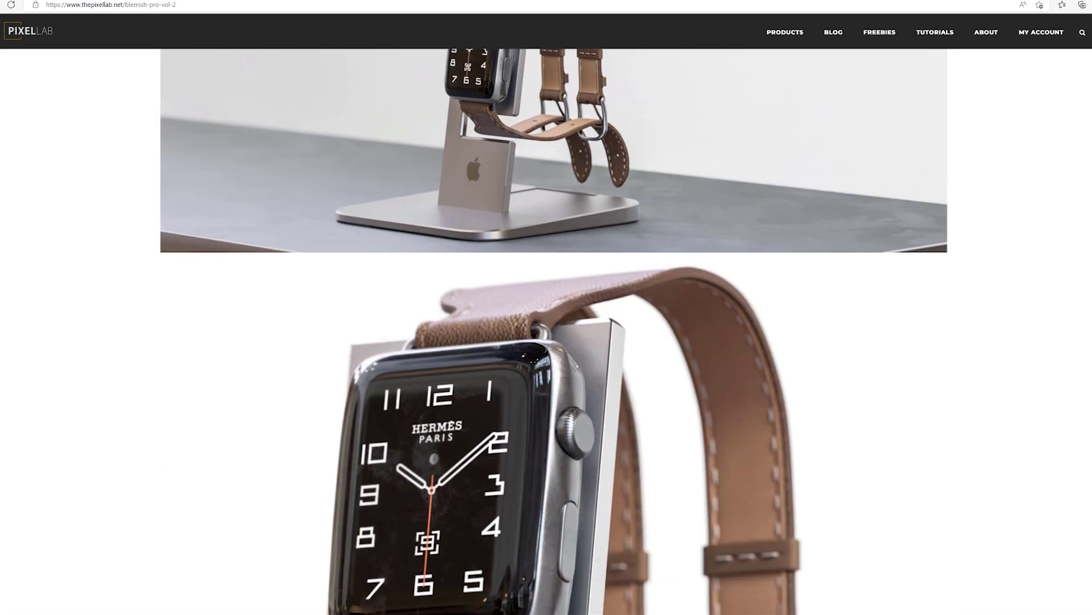
{"action": "scroll", "coordinate": [546, 330], "scroll_direction": "down", "scroll_amount": 10}
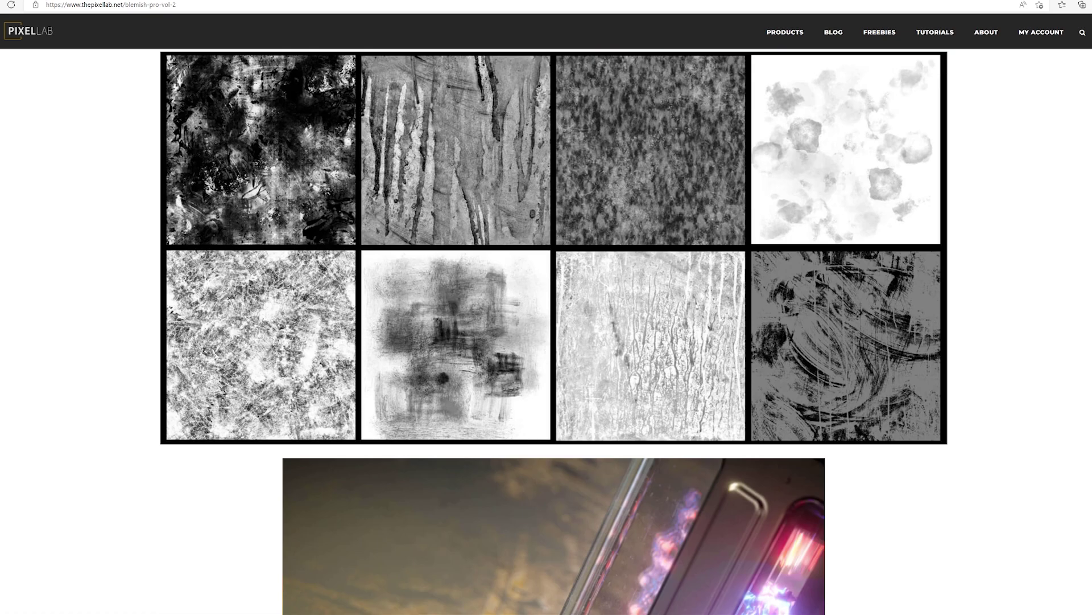
{"action": "scroll", "coordinate": [547, 330], "scroll_direction": "down", "scroll_amount": 20}
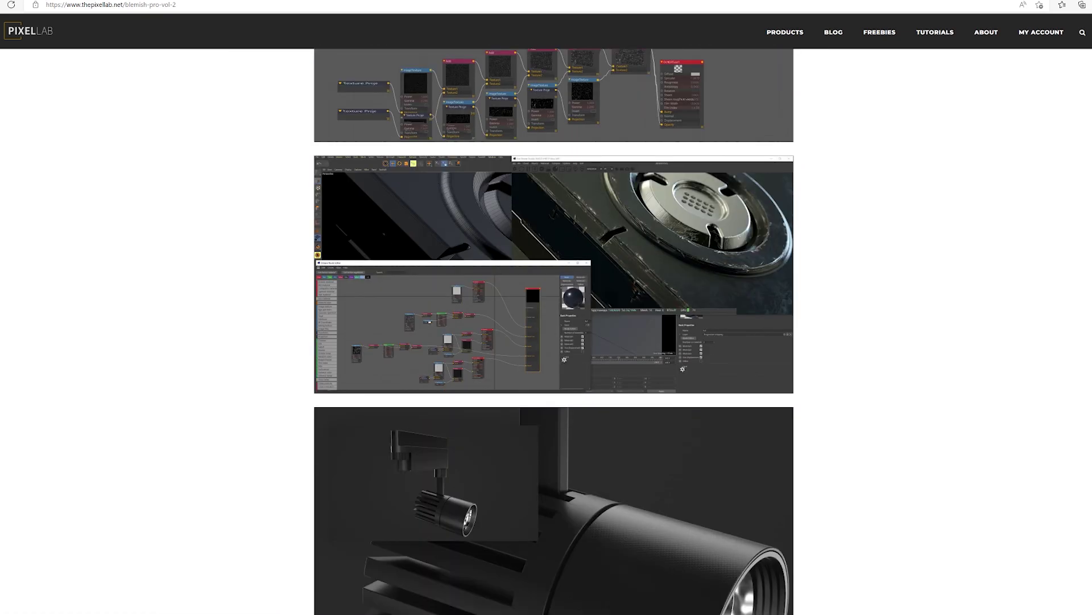
{"action": "scroll", "coordinate": [546, 330], "scroll_direction": "down", "scroll_amount": 15}
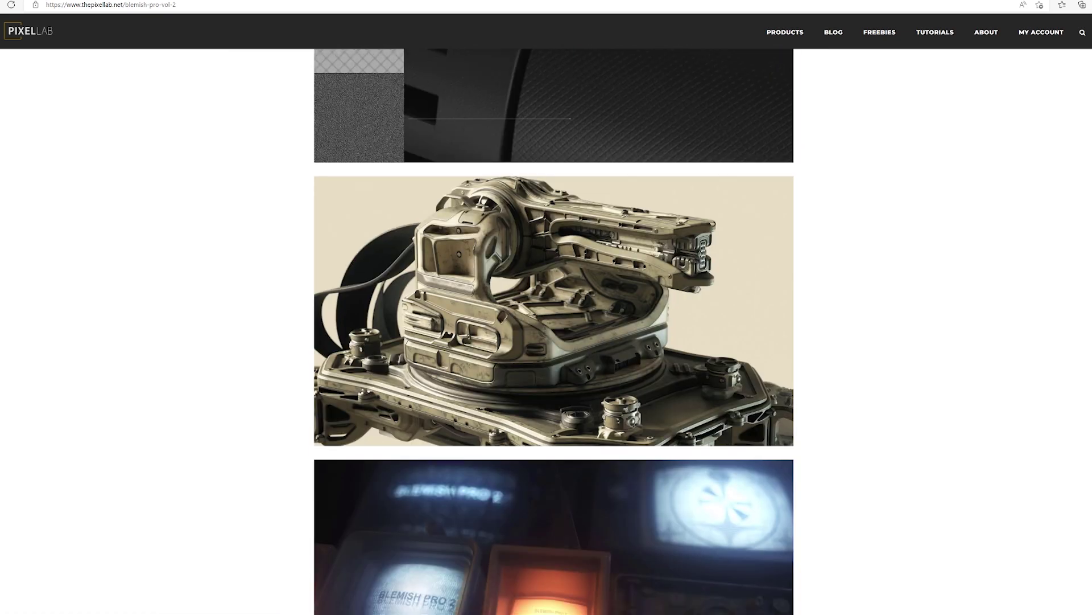
{"action": "scroll", "coordinate": [546, 330], "scroll_direction": "down", "scroll_amount": 5}
{"action": "scroll", "coordinate": [546, 330], "scroll_direction": "down", "scroll_amount": 4}
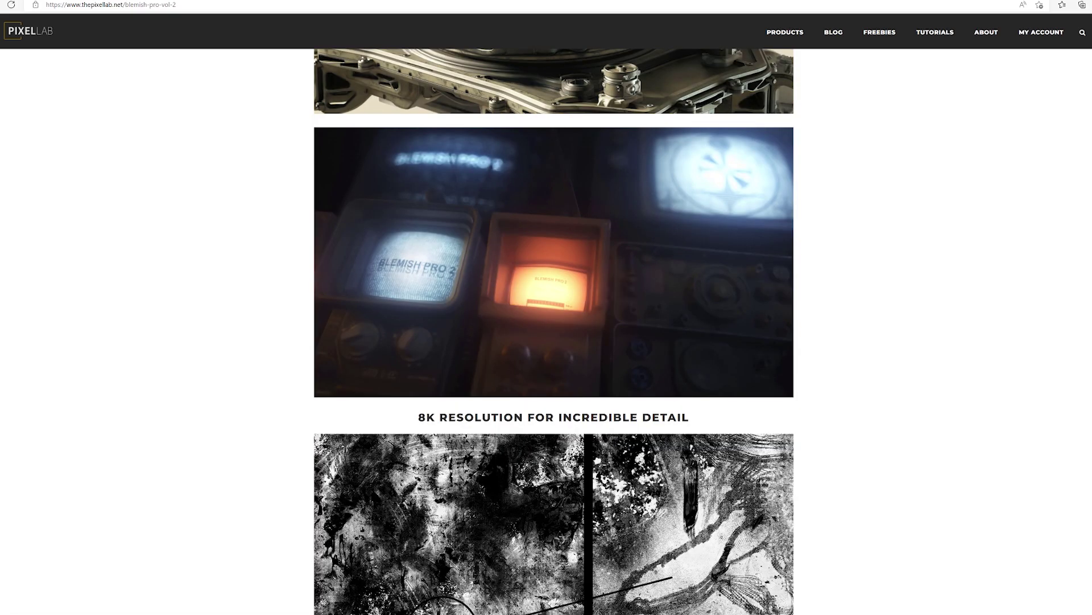